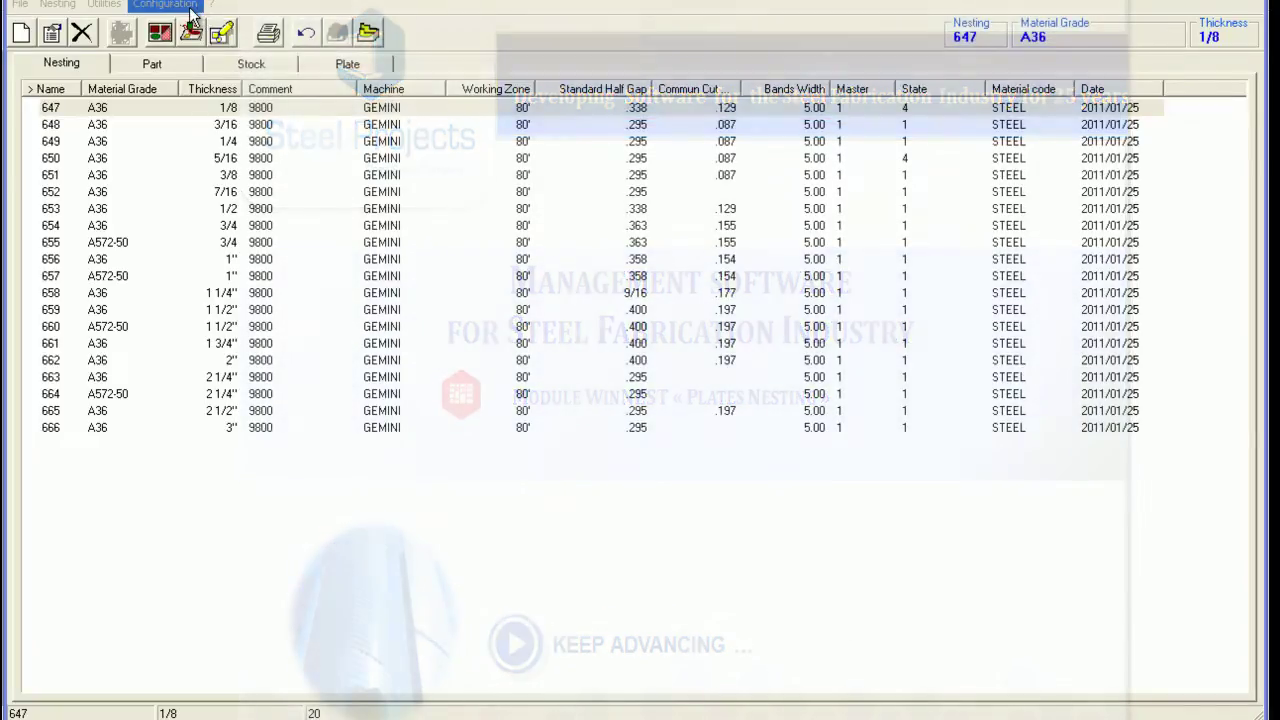
Review the import configuration settings and close them without changes
{"action": "left_click", "coordinate": [190, 8]}
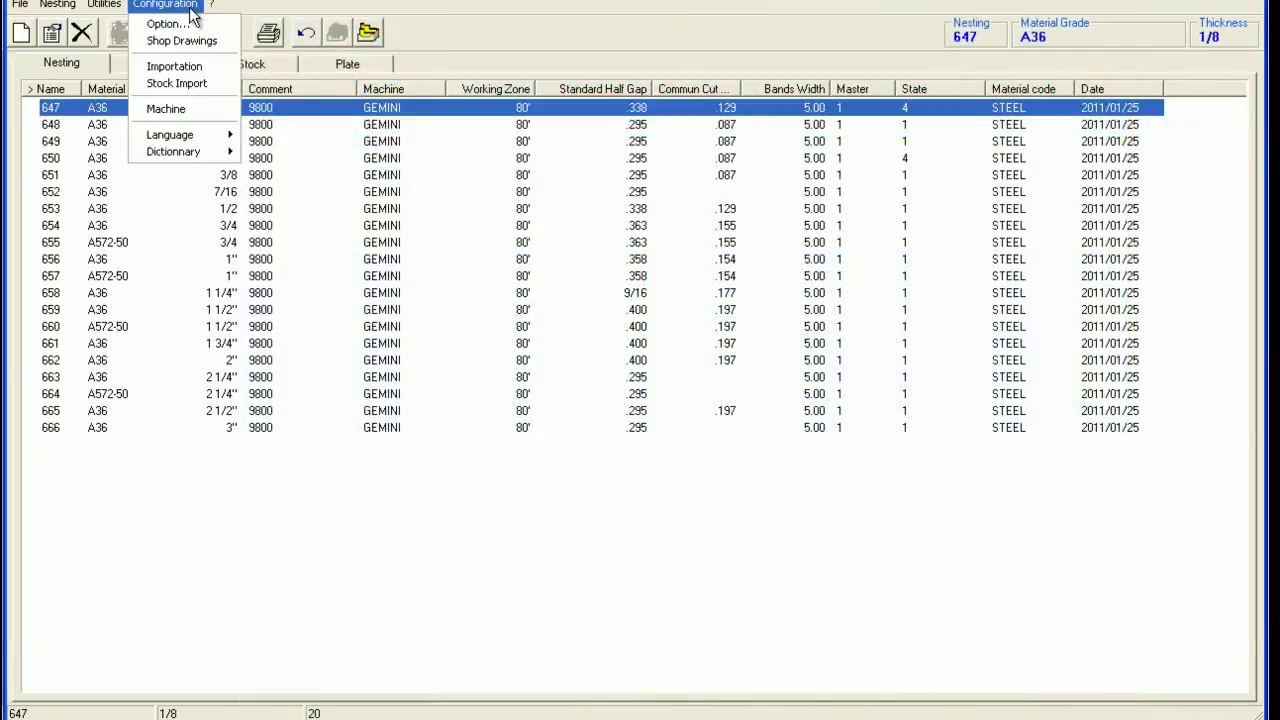
{"action": "left_click", "coordinate": [176, 68]}
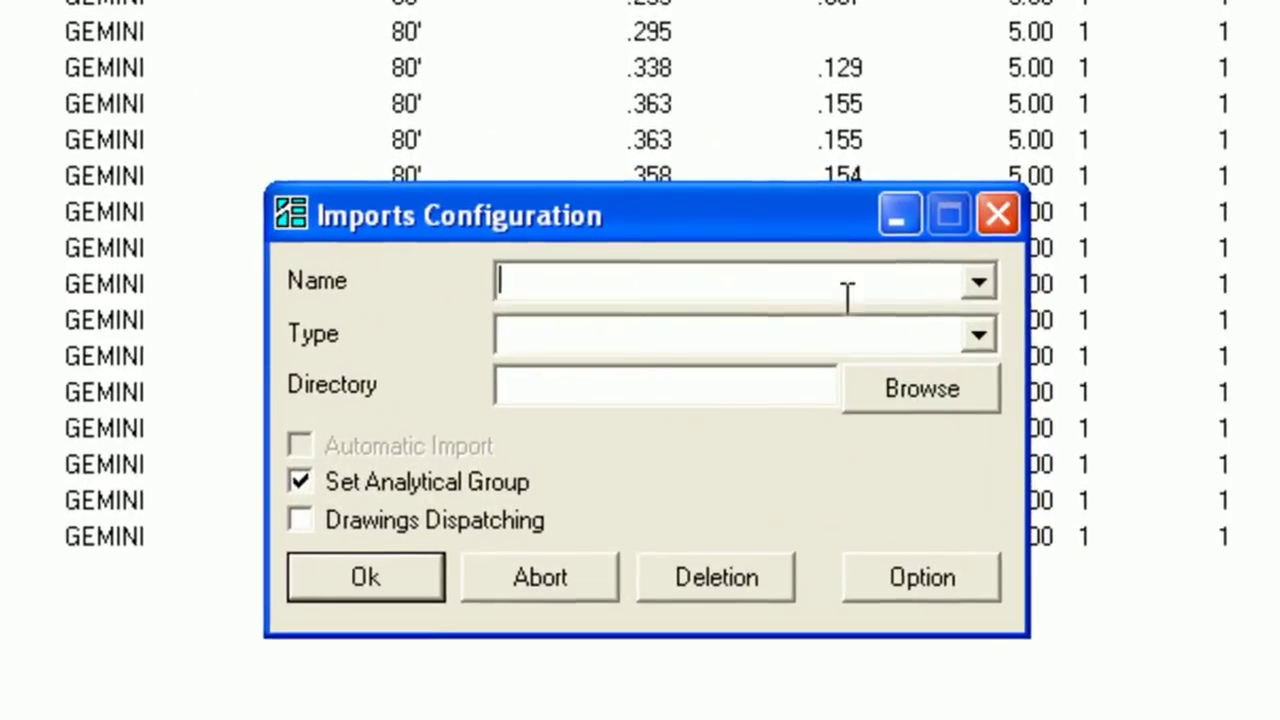
{"action": "left_click", "coordinate": [980, 281]}
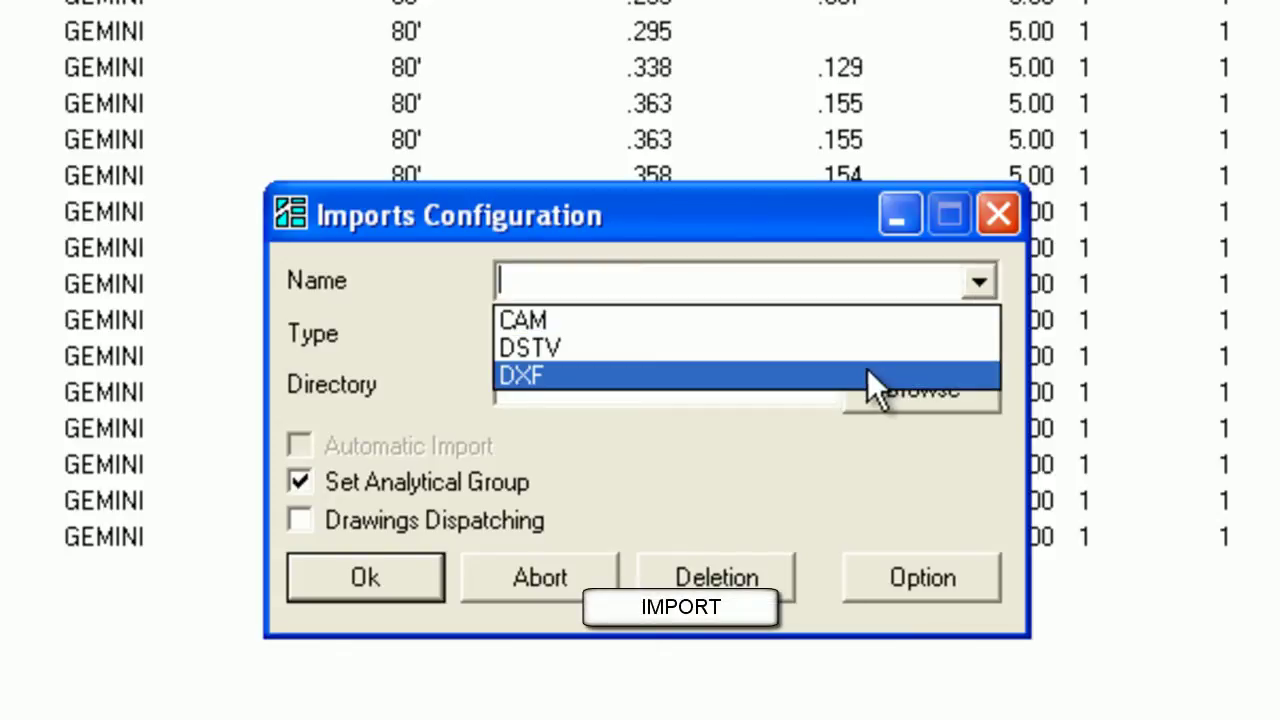
{"action": "left_click", "coordinate": [625, 418]}
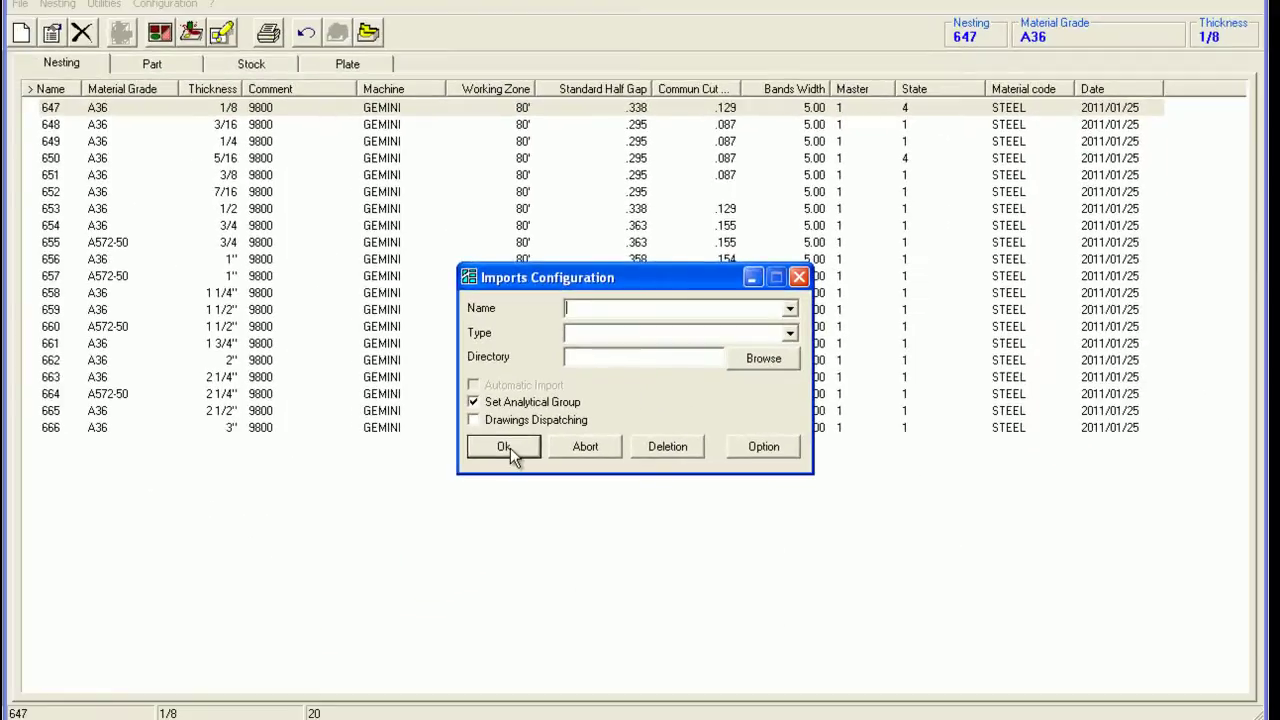
{"action": "left_click", "coordinate": [504, 447]}
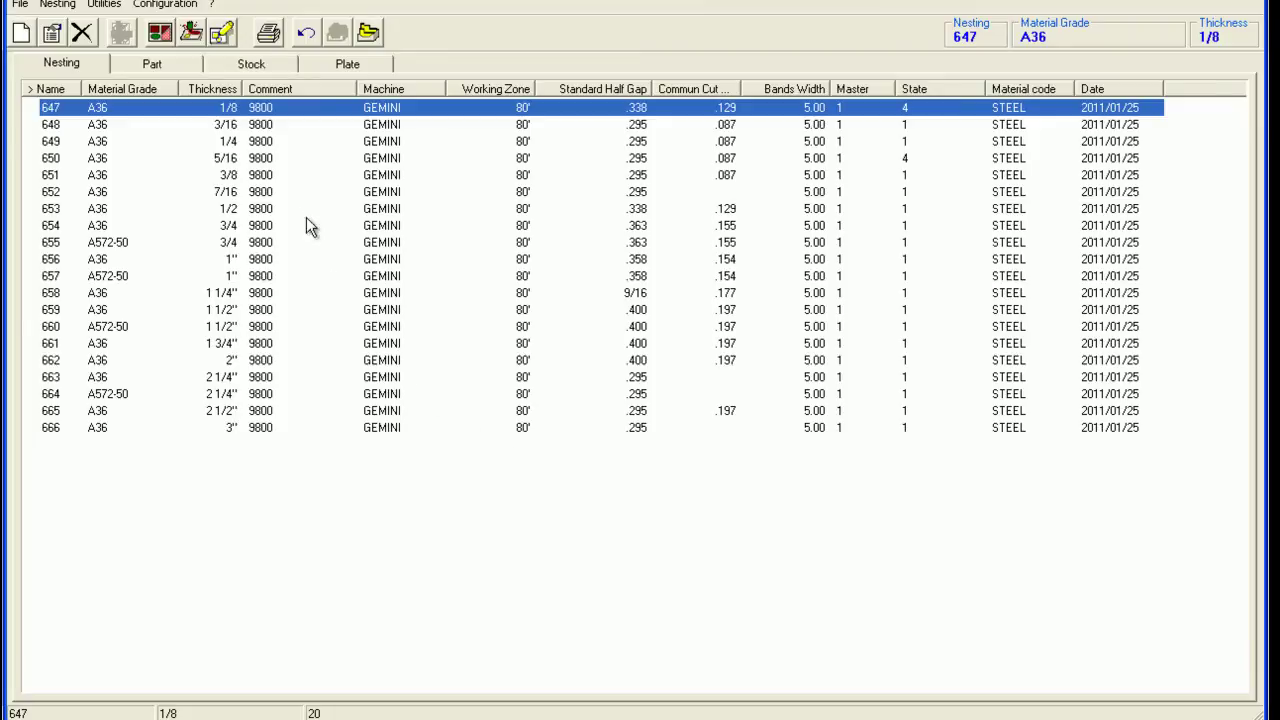
Import $$1_0001.CAM from C:\TEMP\MACHINES using the CAM import format
{"action": "left_click", "coordinate": [309, 35]}
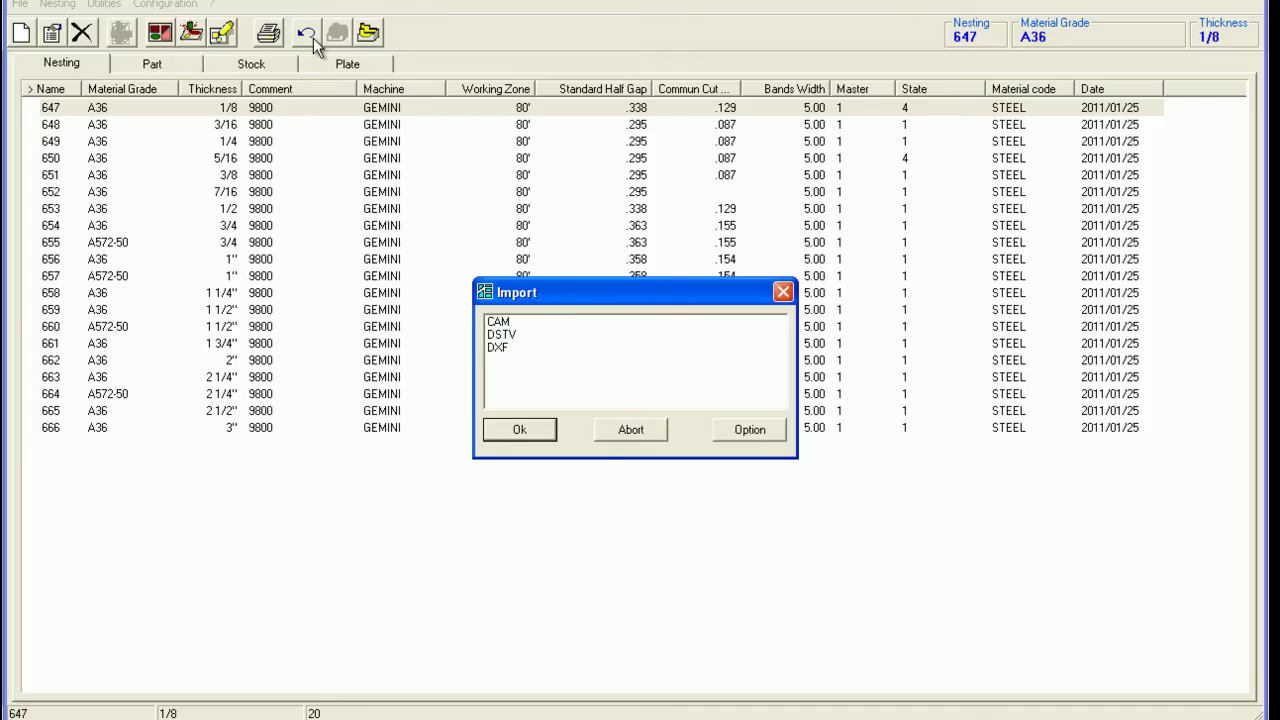
{"action": "left_click", "coordinate": [507, 320]}
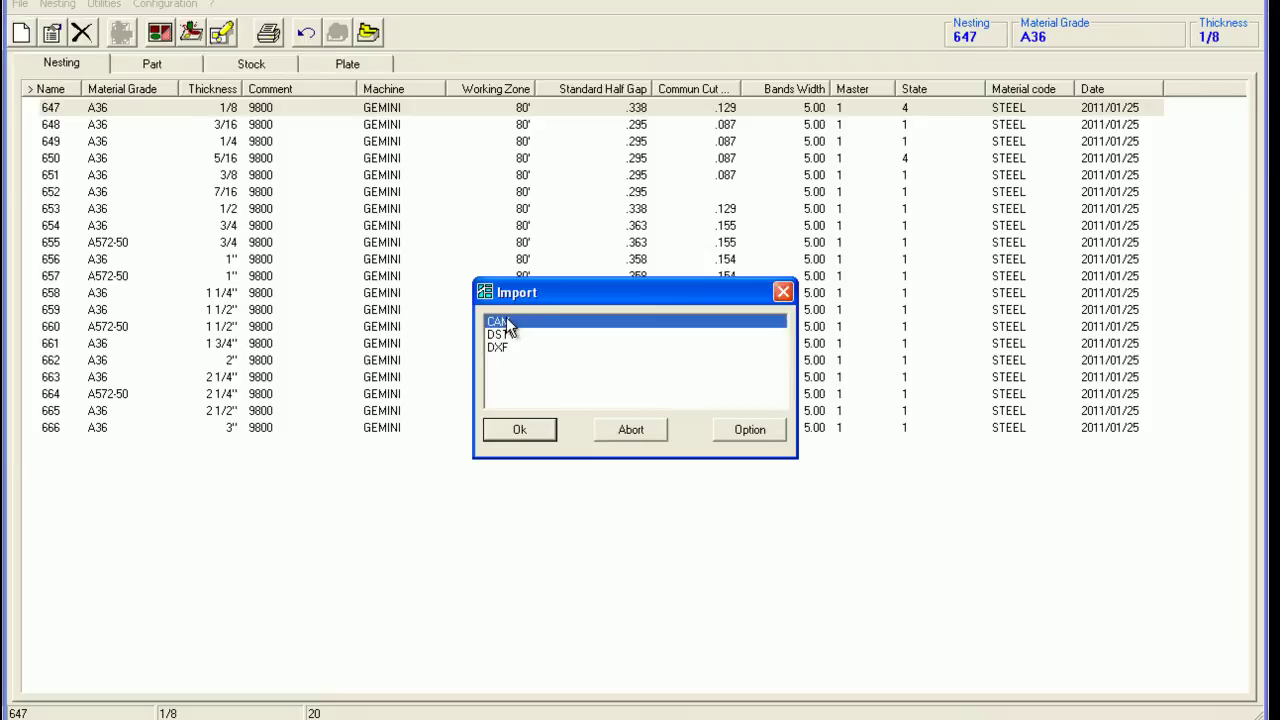
{"action": "left_click", "coordinate": [520, 429]}
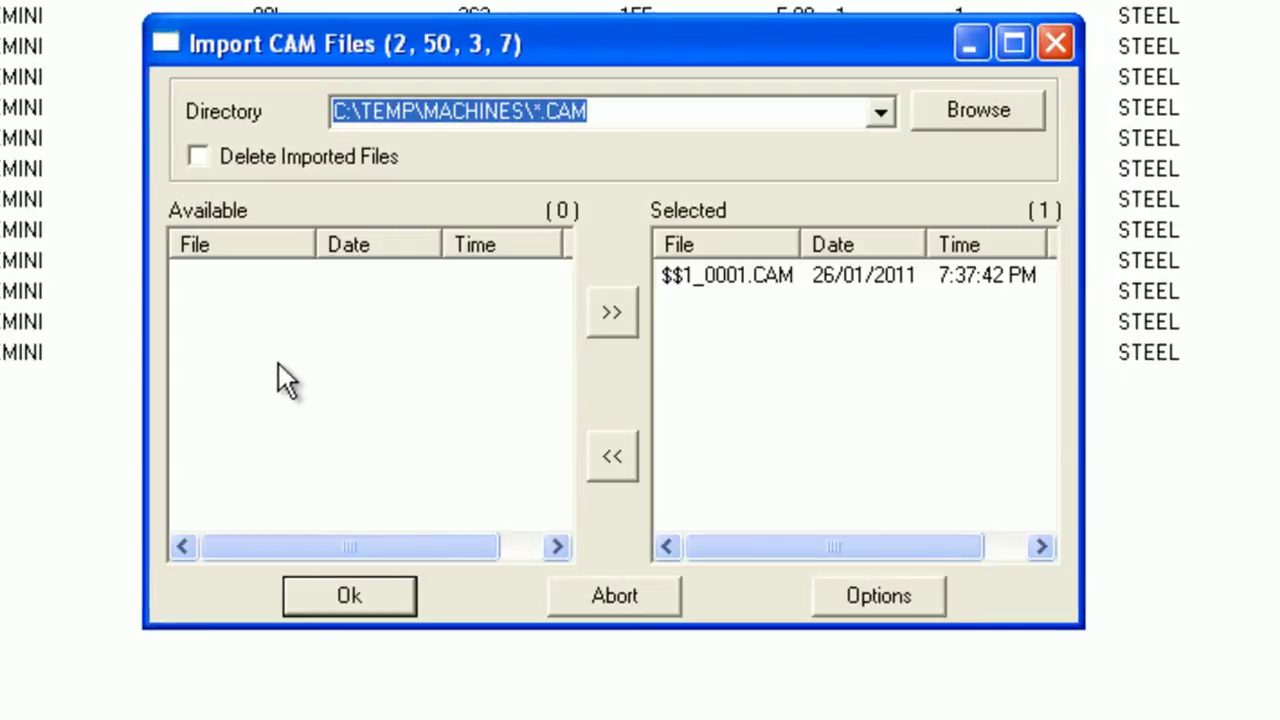
{"action": "double_click", "coordinate": [738, 281]}
{"action": "left_click", "coordinate": [604, 324]}
{"action": "left_click", "coordinate": [512, 273]}
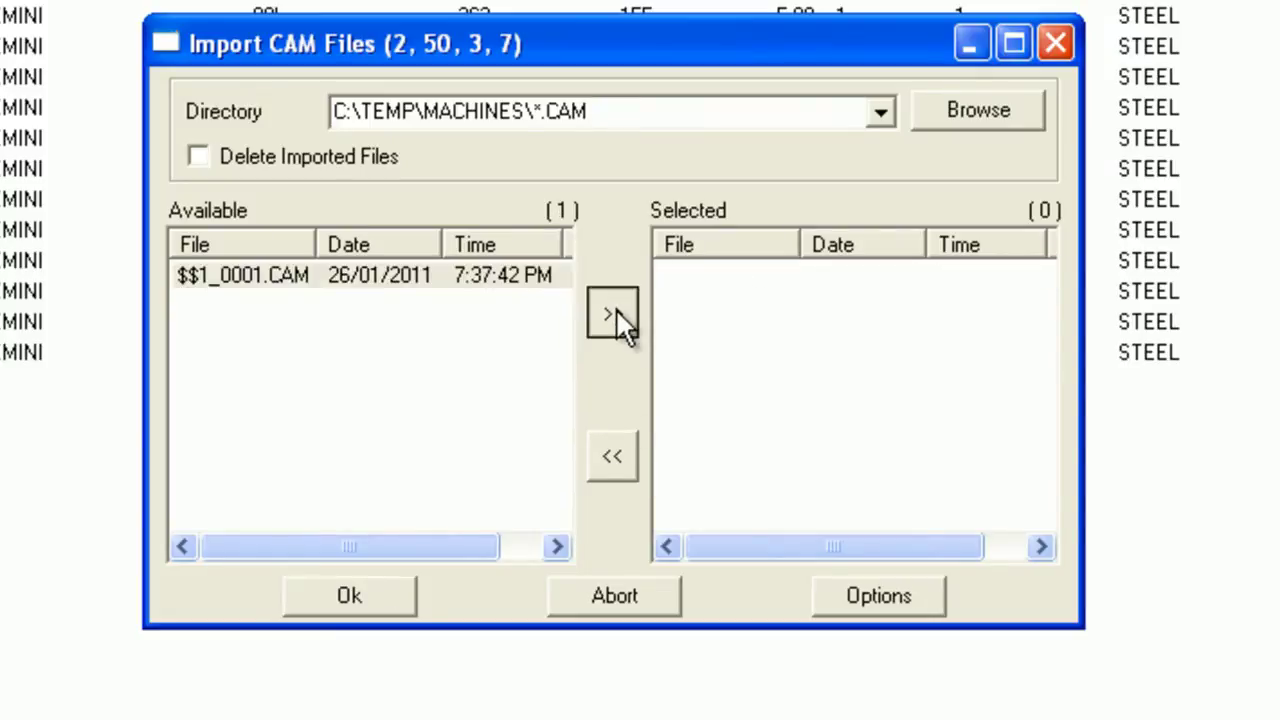
{"action": "left_click", "coordinate": [613, 311]}
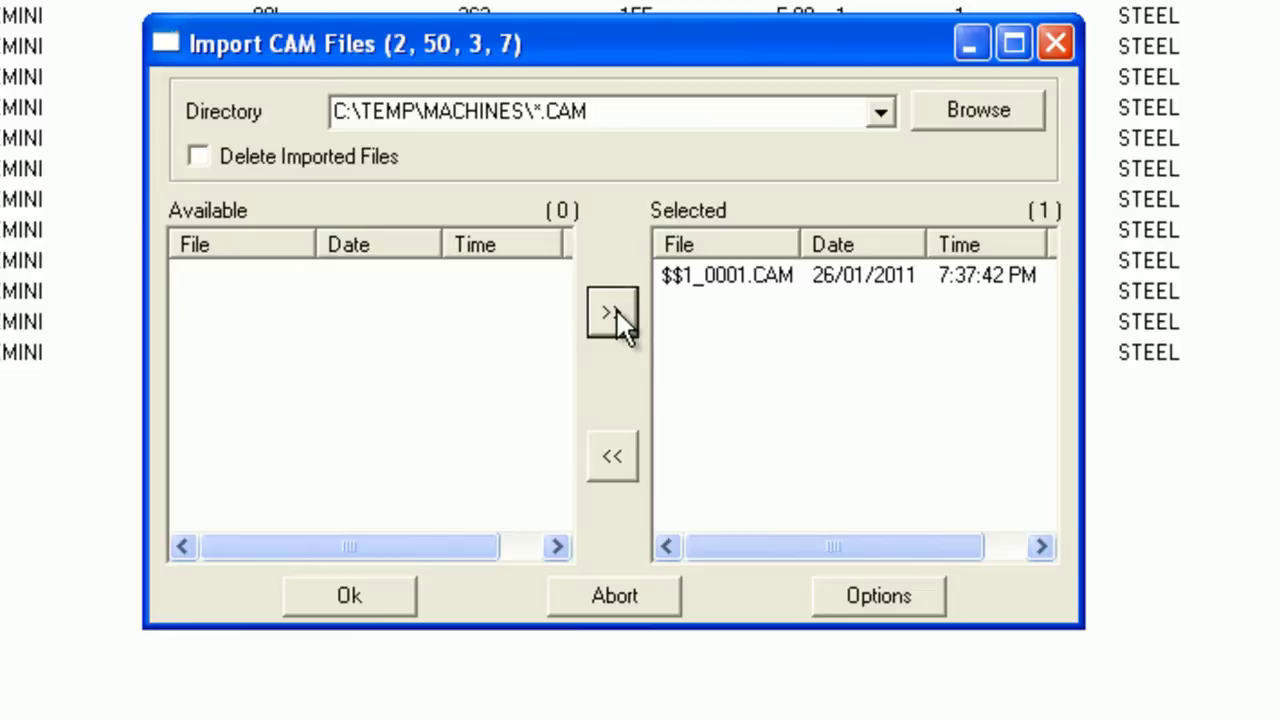
{"action": "left_click", "coordinate": [379, 585]}
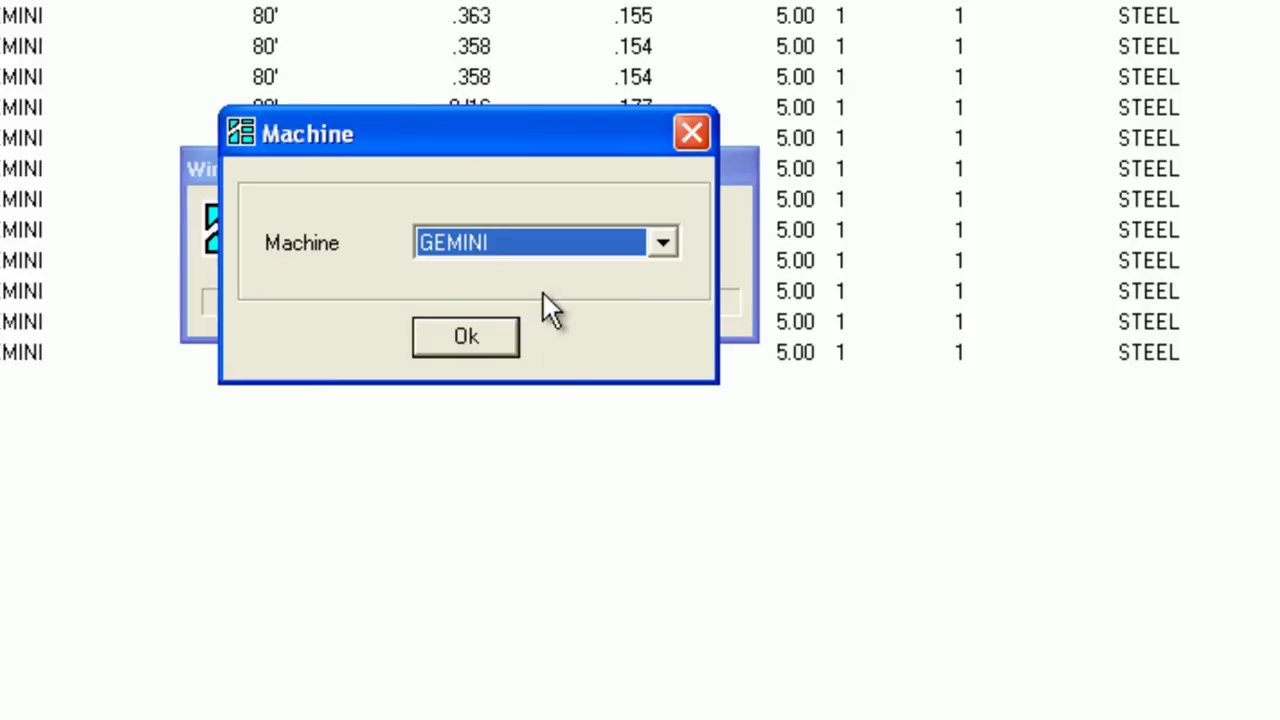
Keep GEMINI as the machine so nesting 667 (300W, 1") joins the list
{"action": "left_click", "coordinate": [663, 246]}
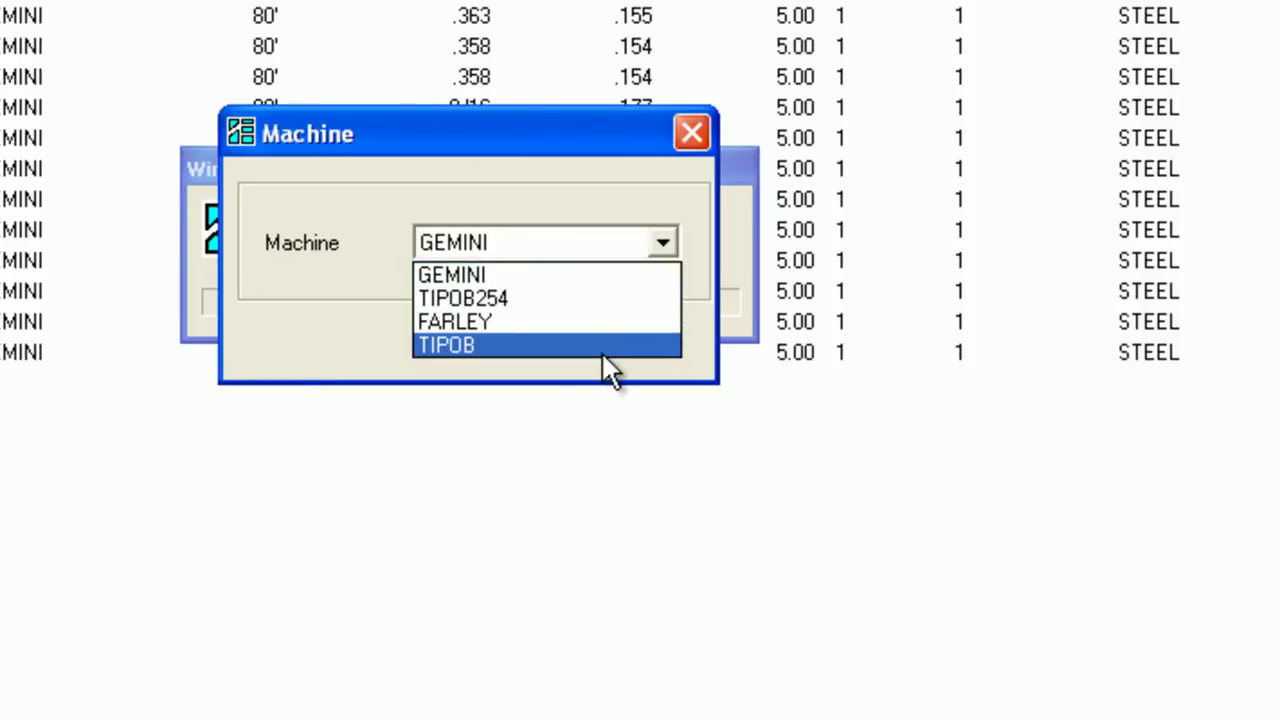
{"action": "left_click", "coordinate": [597, 276]}
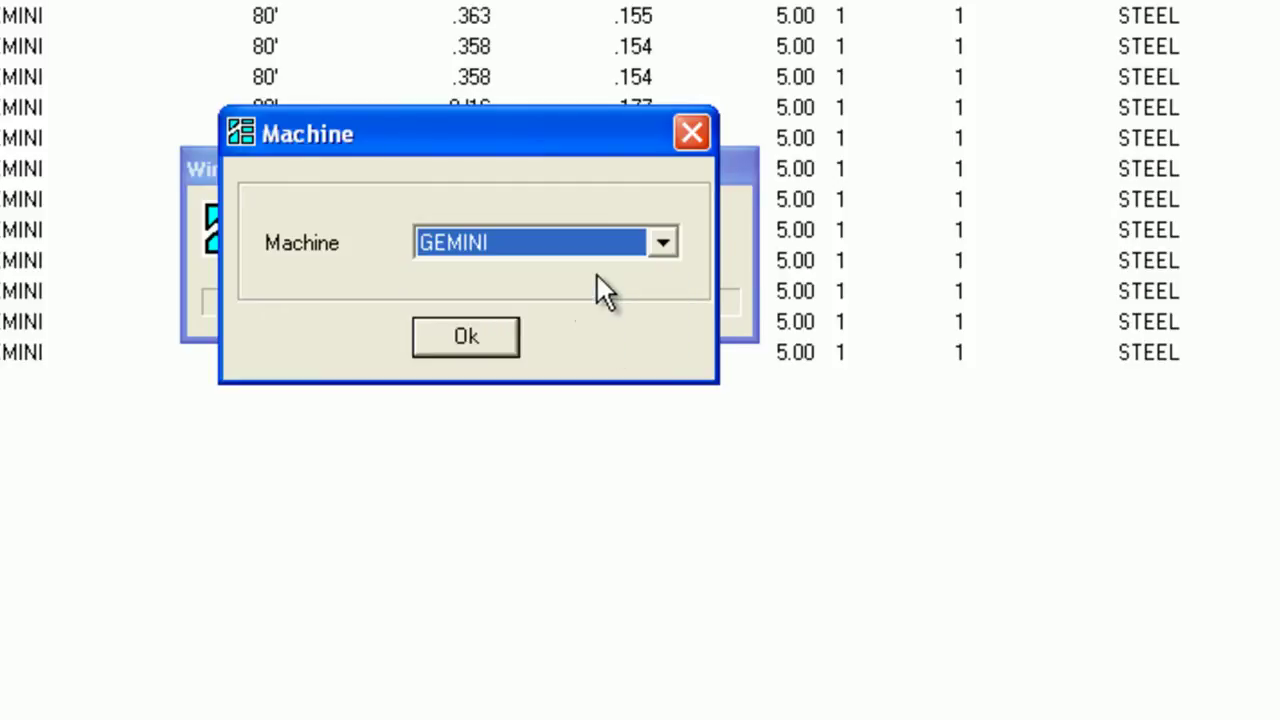
{"action": "left_click", "coordinate": [490, 337]}
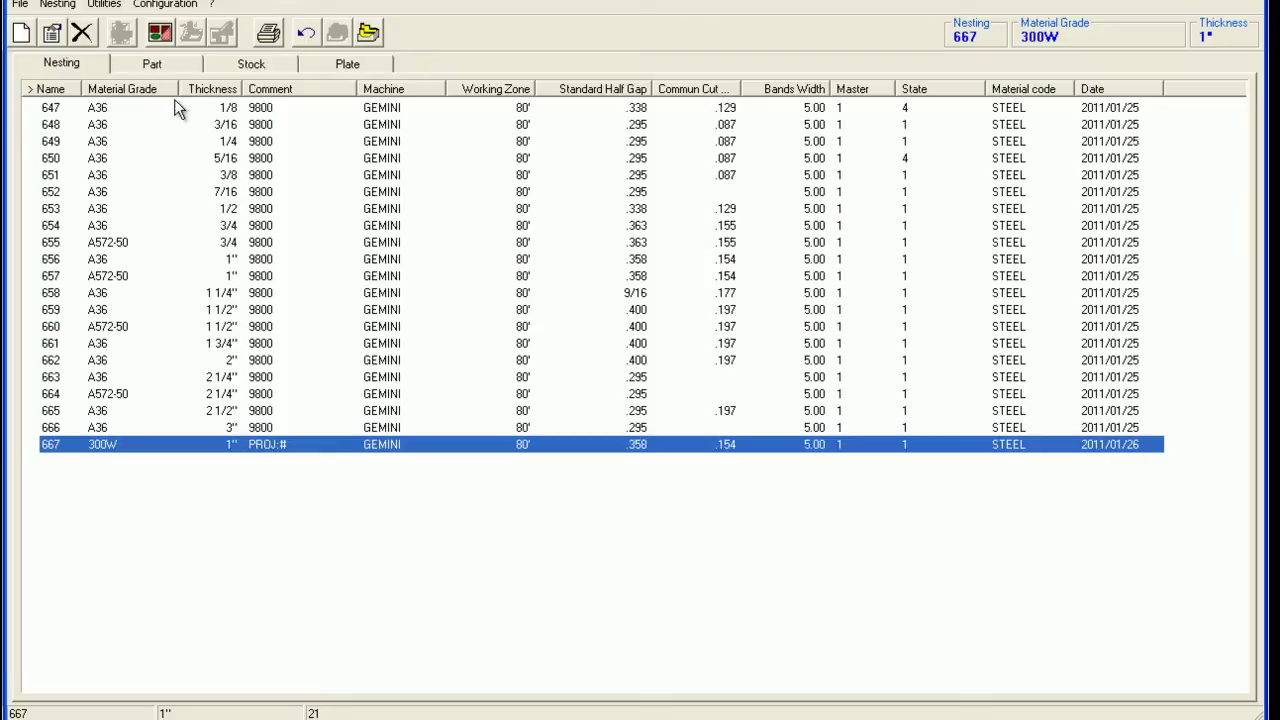
Select nesting 647 and preview each part drawing, 10P113 through 10P216
{"action": "left_click", "coordinate": [101, 110]}
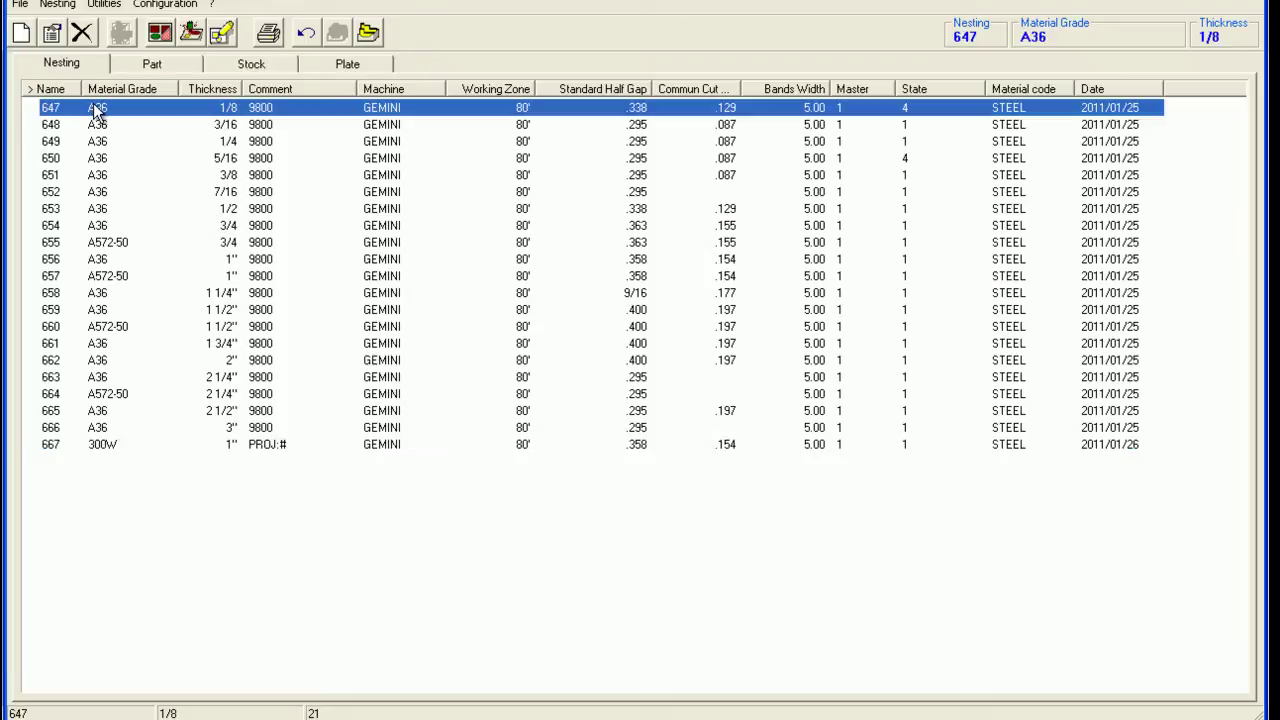
{"action": "left_click", "coordinate": [151, 62]}
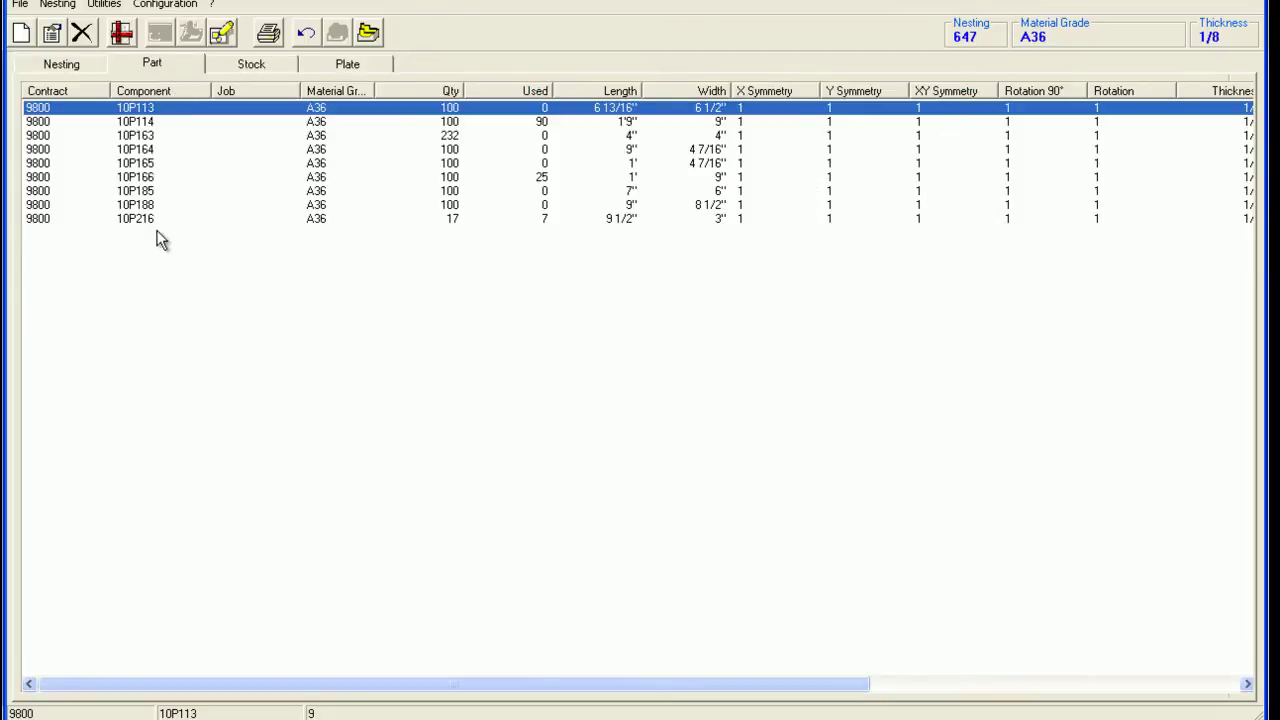
{"action": "left_click", "coordinate": [130, 38]}
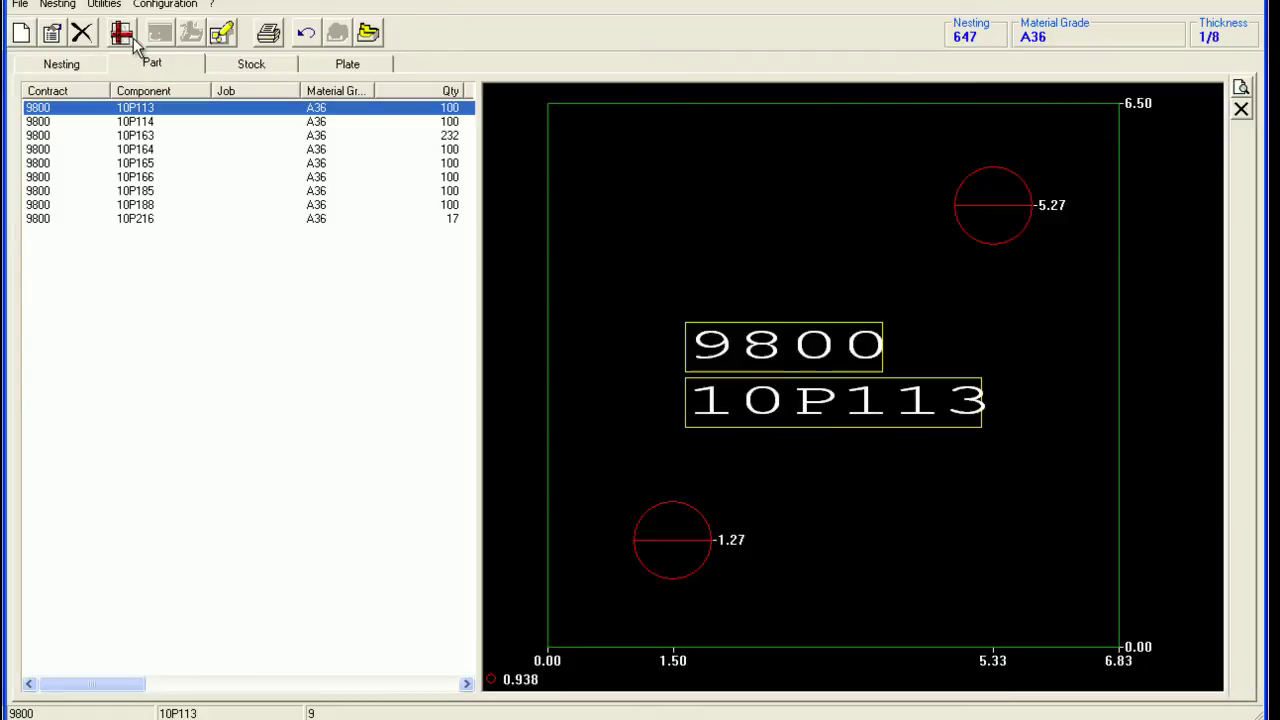
{"action": "left_click", "coordinate": [147, 122]}
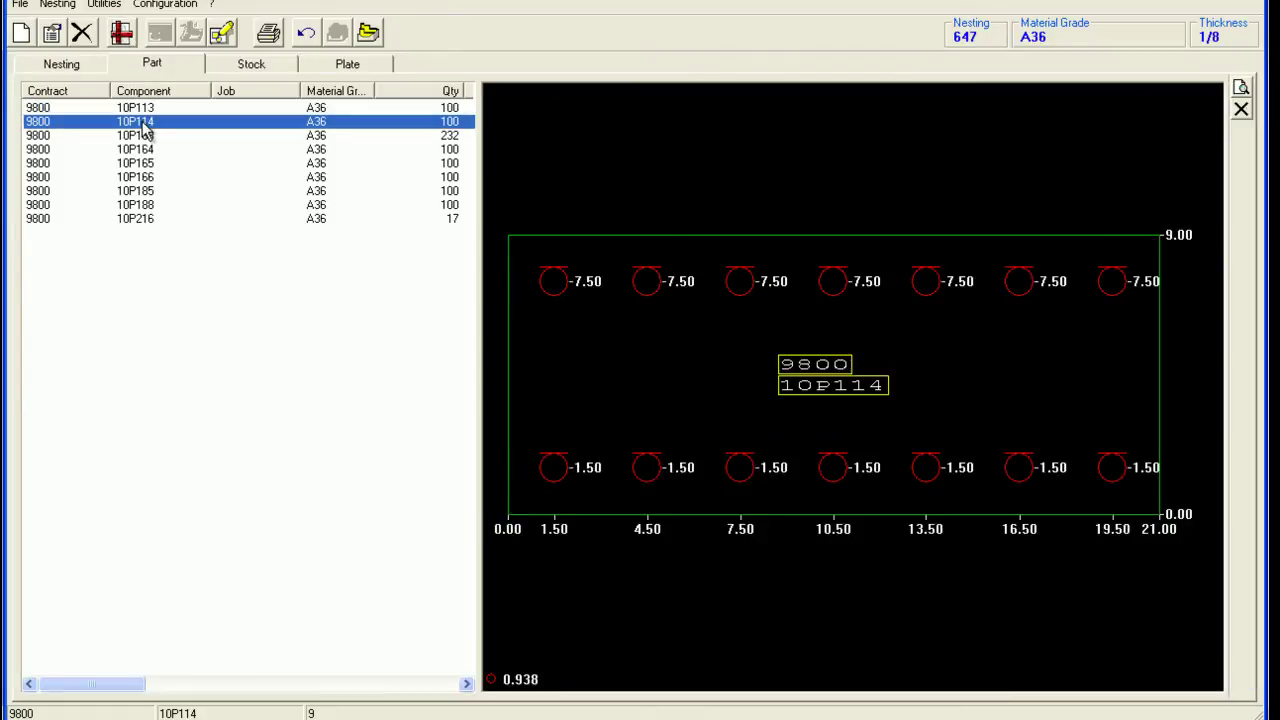
{"action": "left_click", "coordinate": [146, 136]}
{"action": "left_click", "coordinate": [144, 151]}
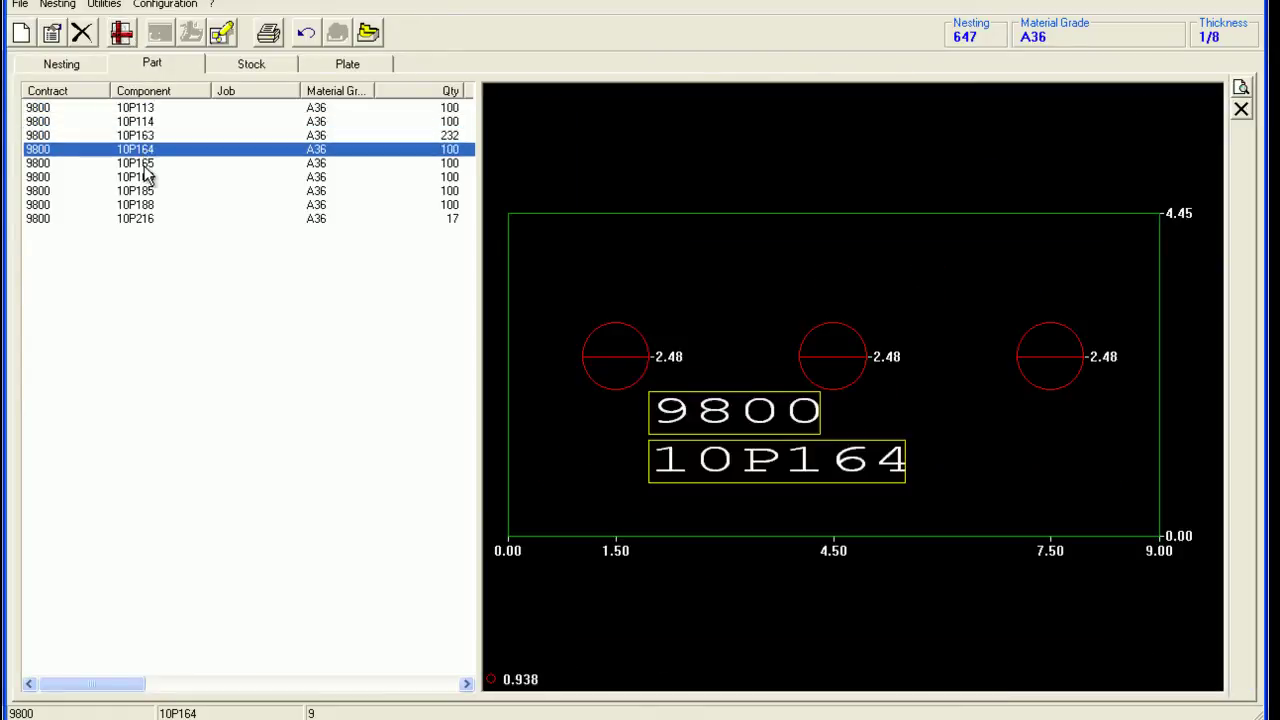
{"action": "left_click", "coordinate": [146, 164]}
{"action": "left_click", "coordinate": [146, 178]}
{"action": "left_click", "coordinate": [148, 191]}
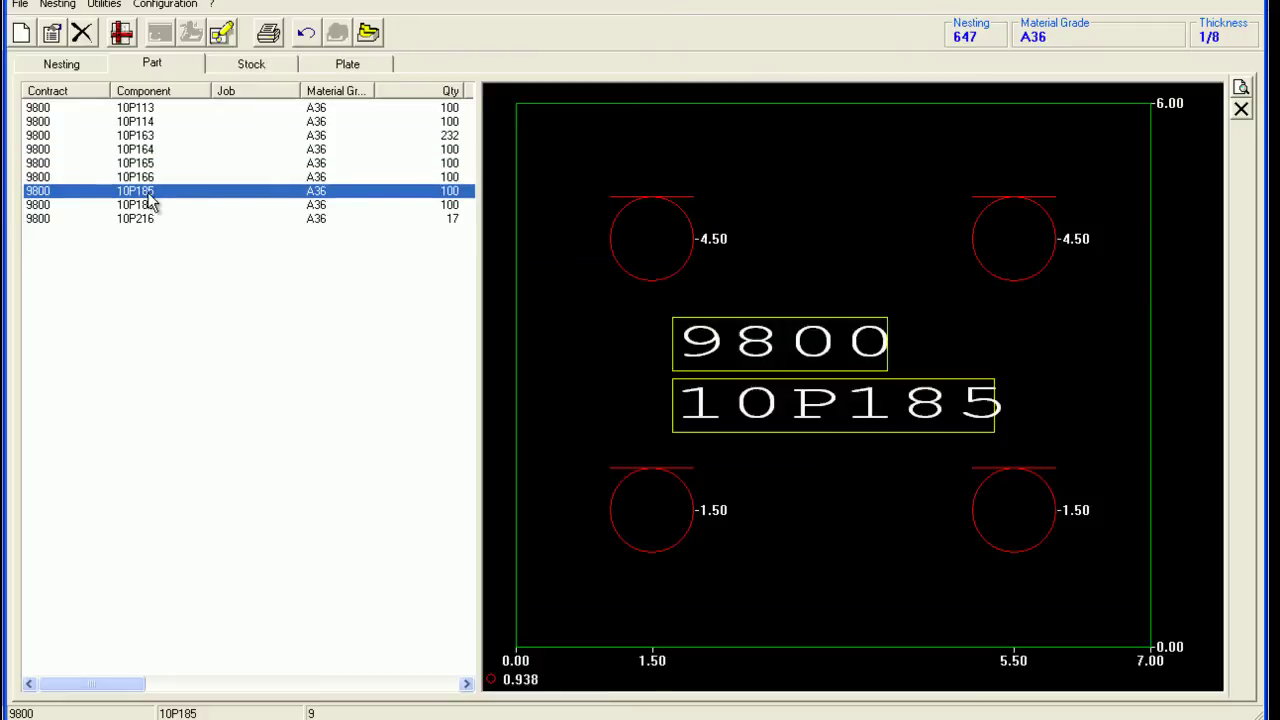
{"action": "left_click", "coordinate": [151, 205]}
{"action": "left_click", "coordinate": [155, 219]}
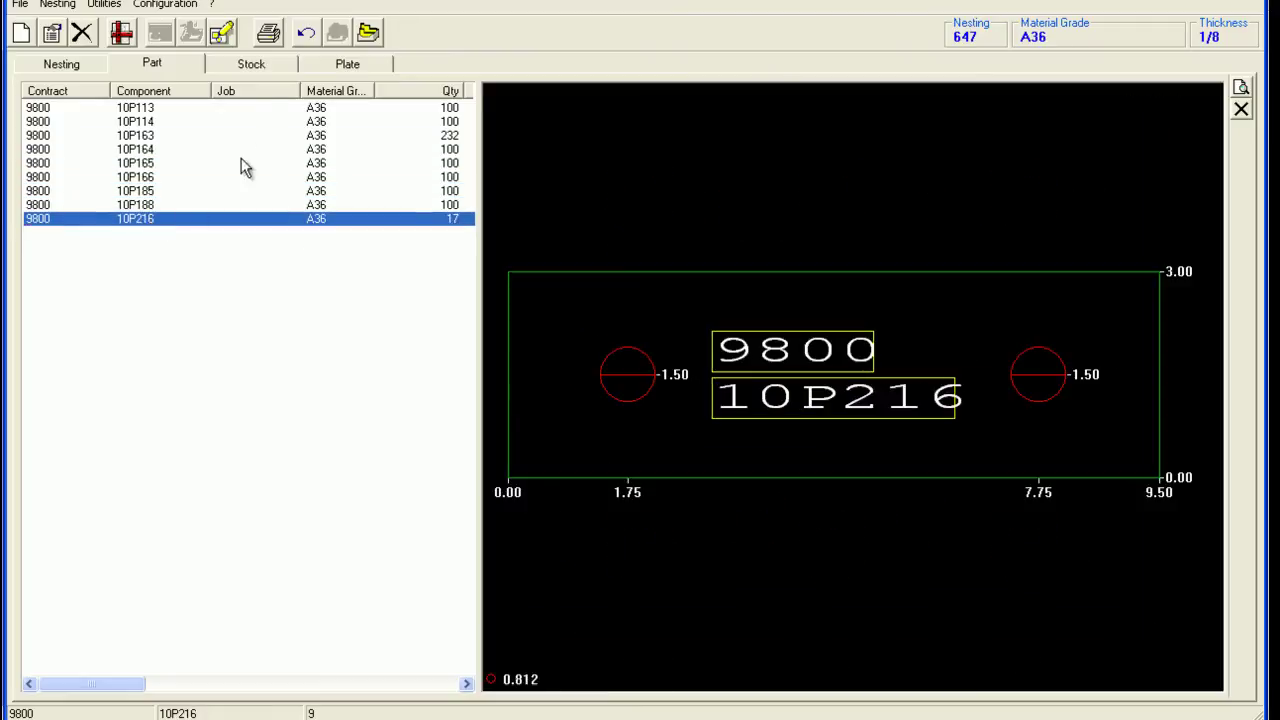
{"action": "left_click", "coordinate": [252, 64]}
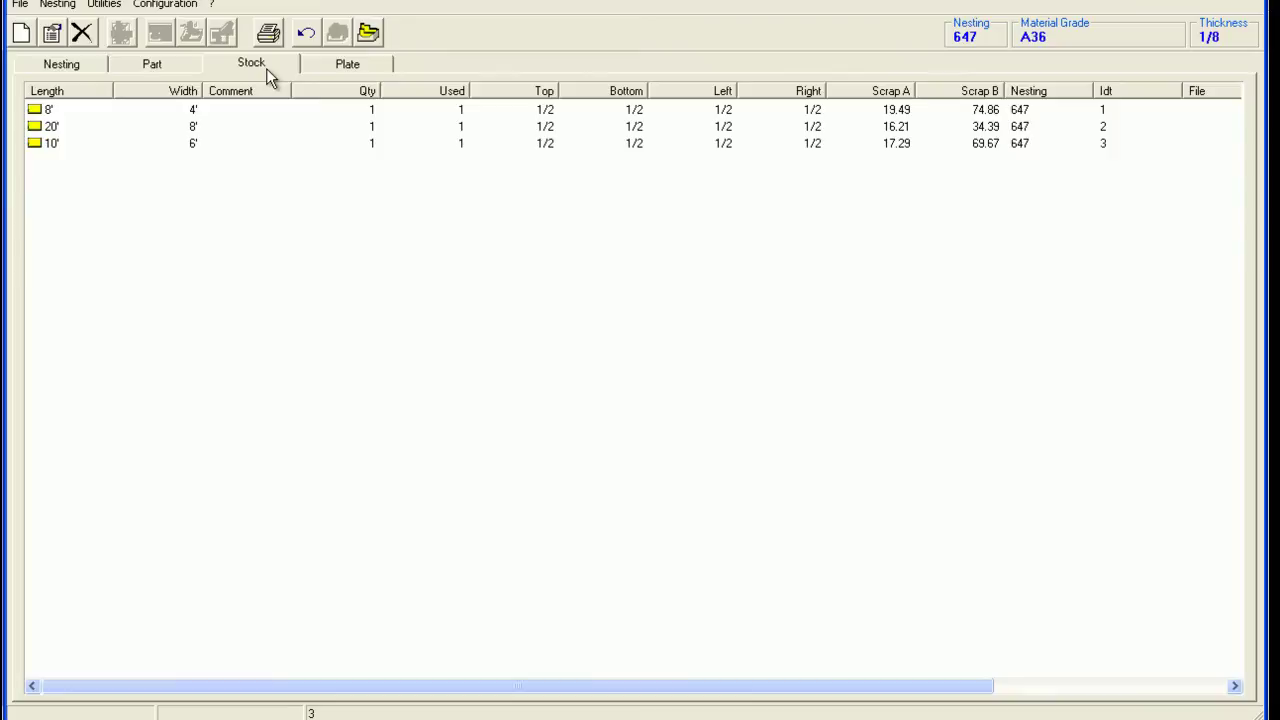
{"action": "right_click", "coordinate": [149, 176]}
{"action": "left_click", "coordinate": [182, 188]}
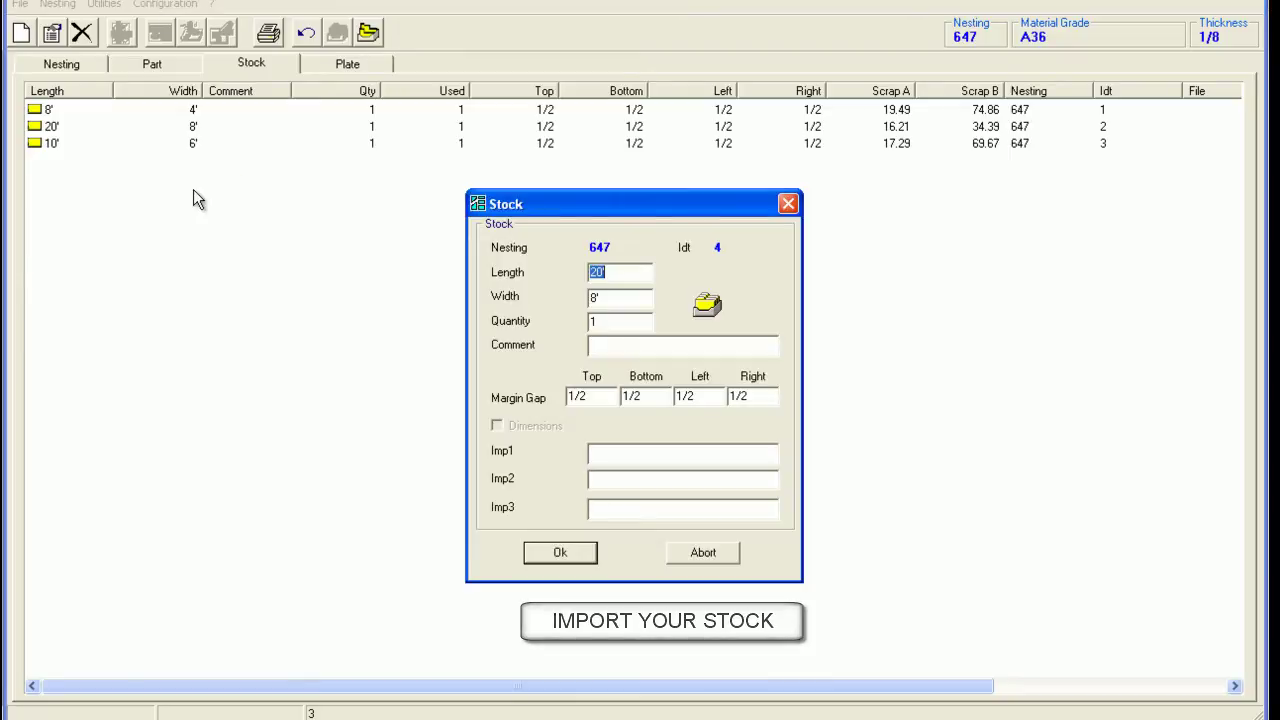
{"action": "type", "text": "30"}
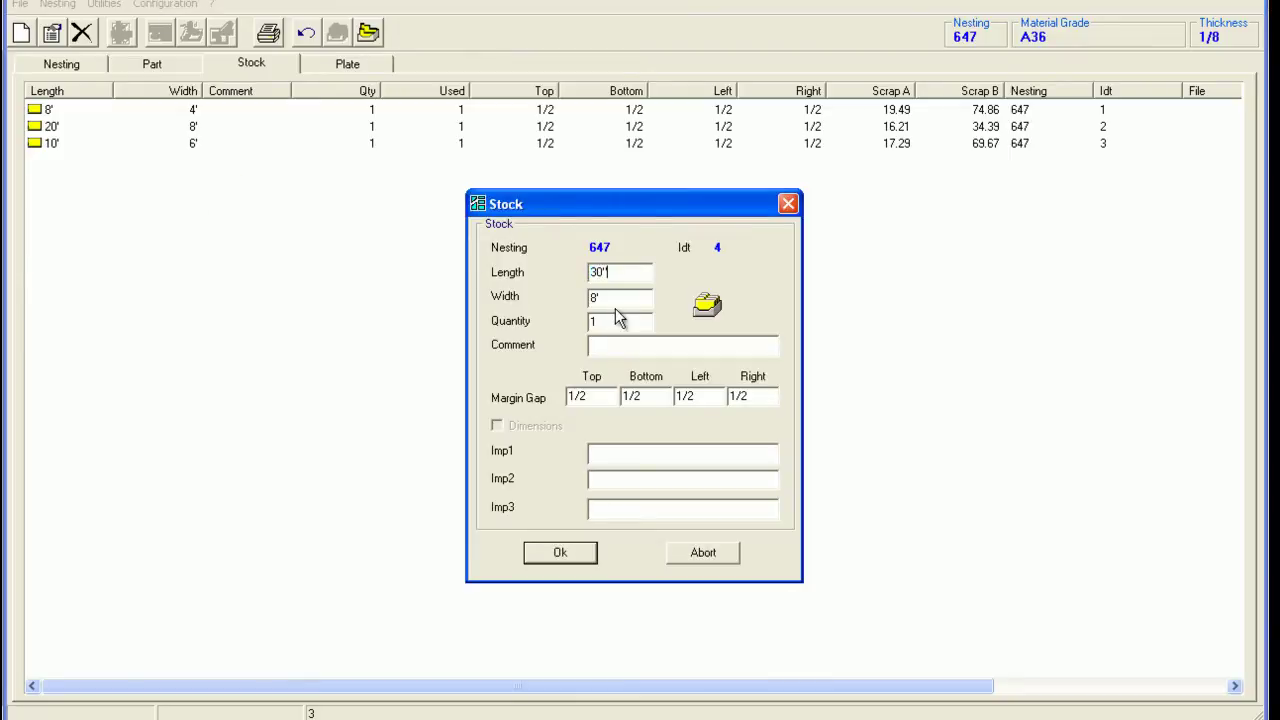
{"action": "key", "text": "BackSpace"}
{"action": "key", "text": "Tab"}
{"action": "left_click", "coordinate": [564, 554]}
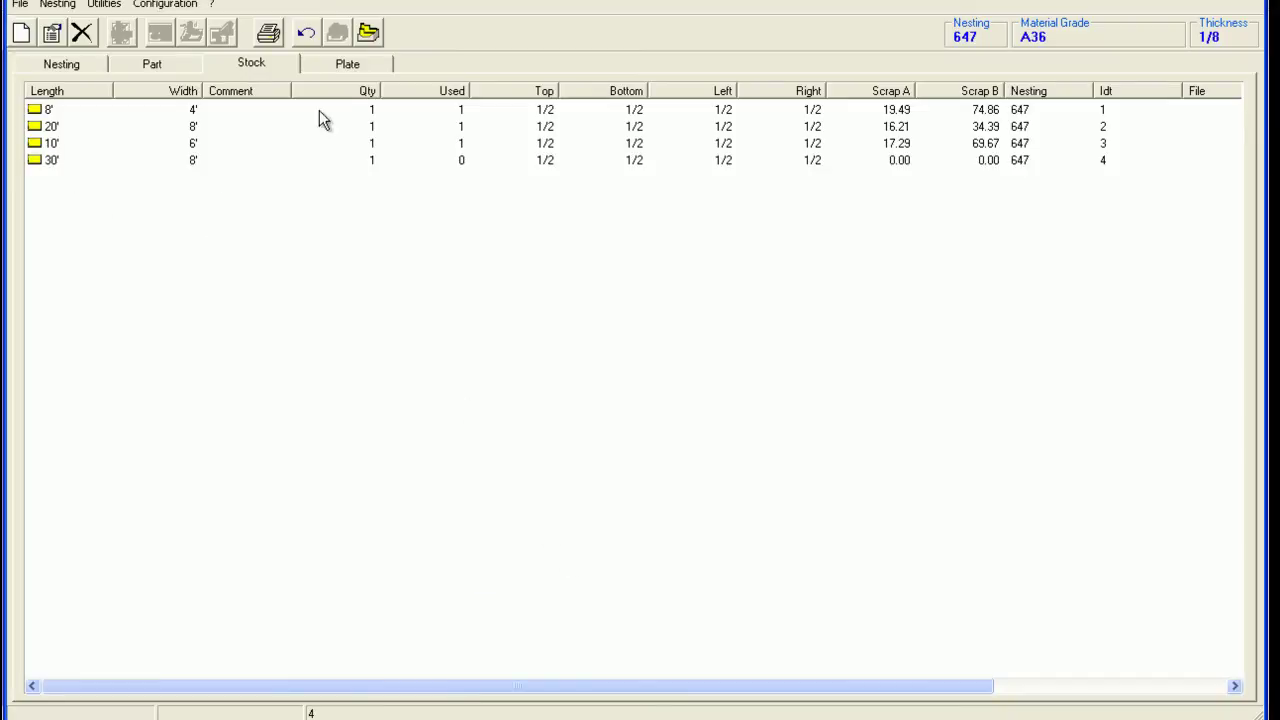
{"action": "left_click", "coordinate": [367, 37]}
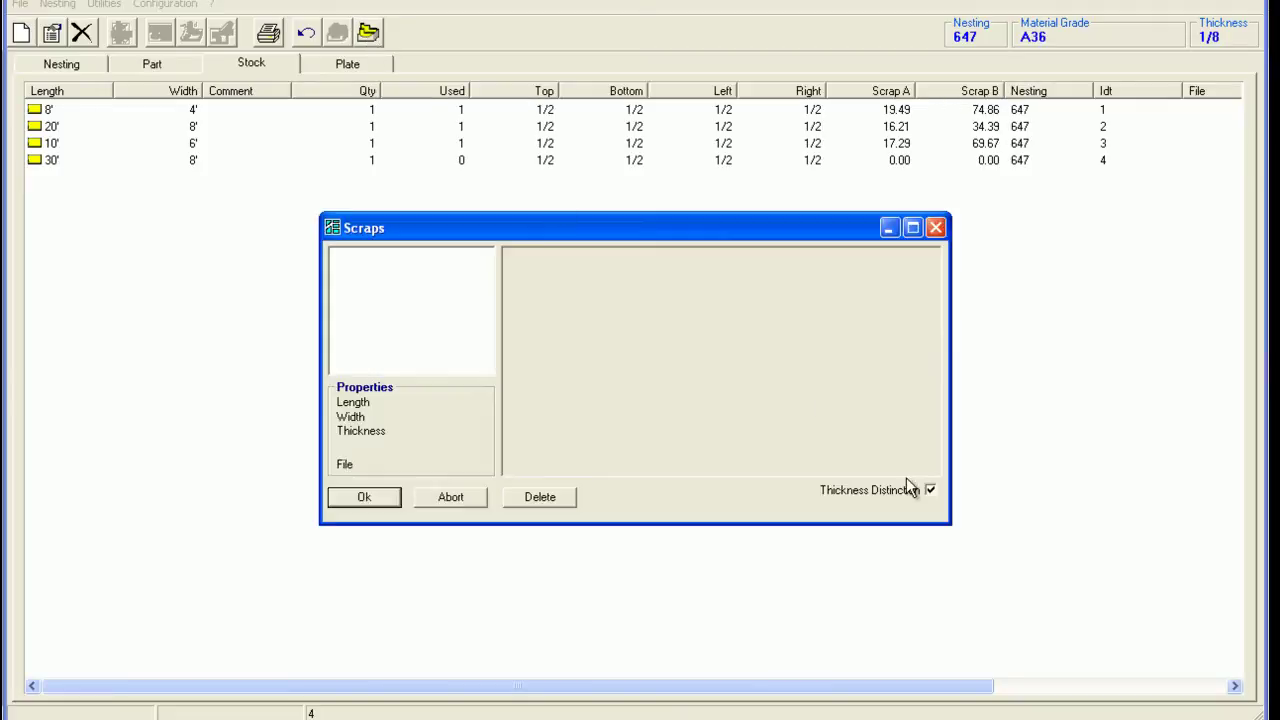
{"action": "left_click", "coordinate": [929, 491]}
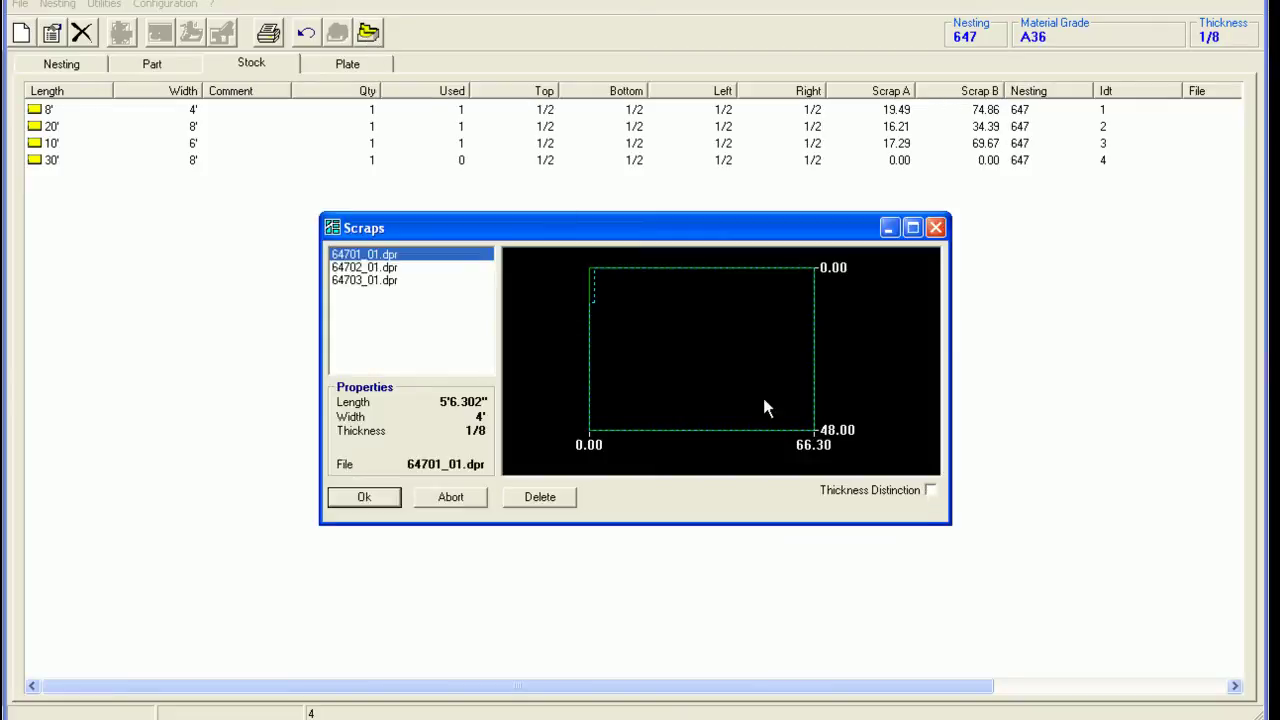
{"action": "left_click", "coordinate": [382, 268]}
{"action": "left_click", "coordinate": [380, 281]}
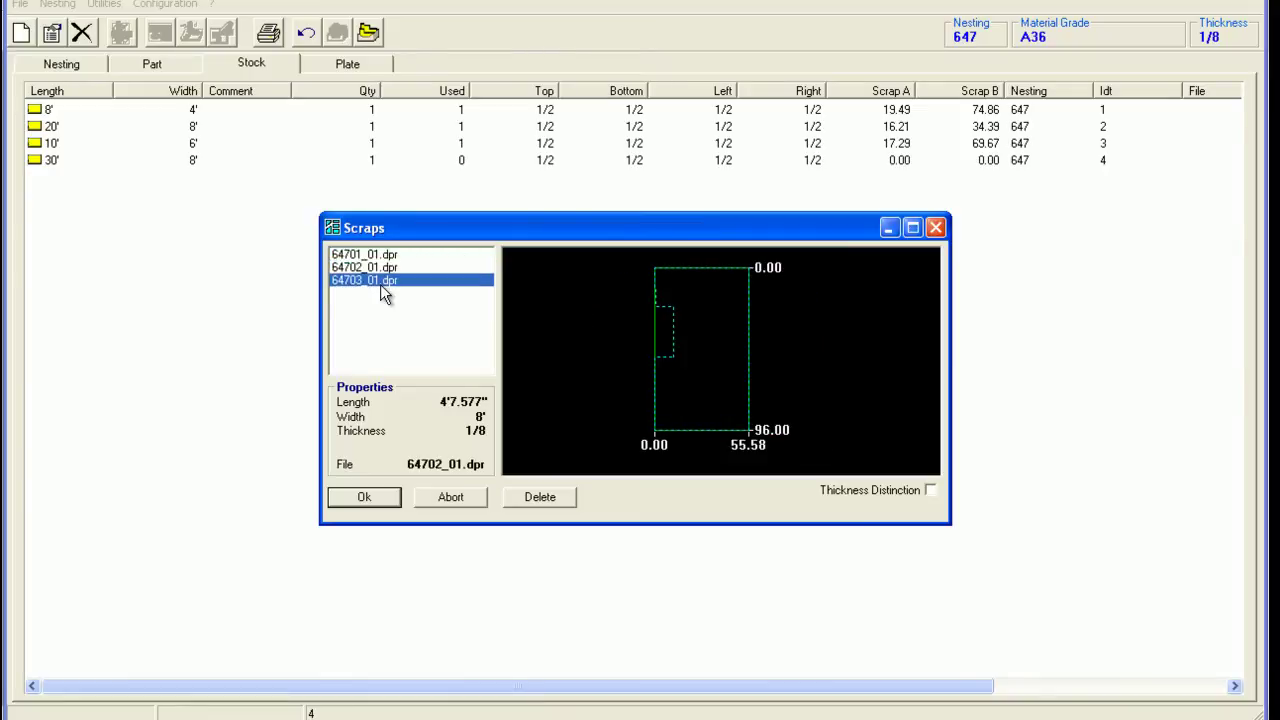
{"action": "left_click", "coordinate": [386, 268]}
{"action": "left_click", "coordinate": [387, 256]}
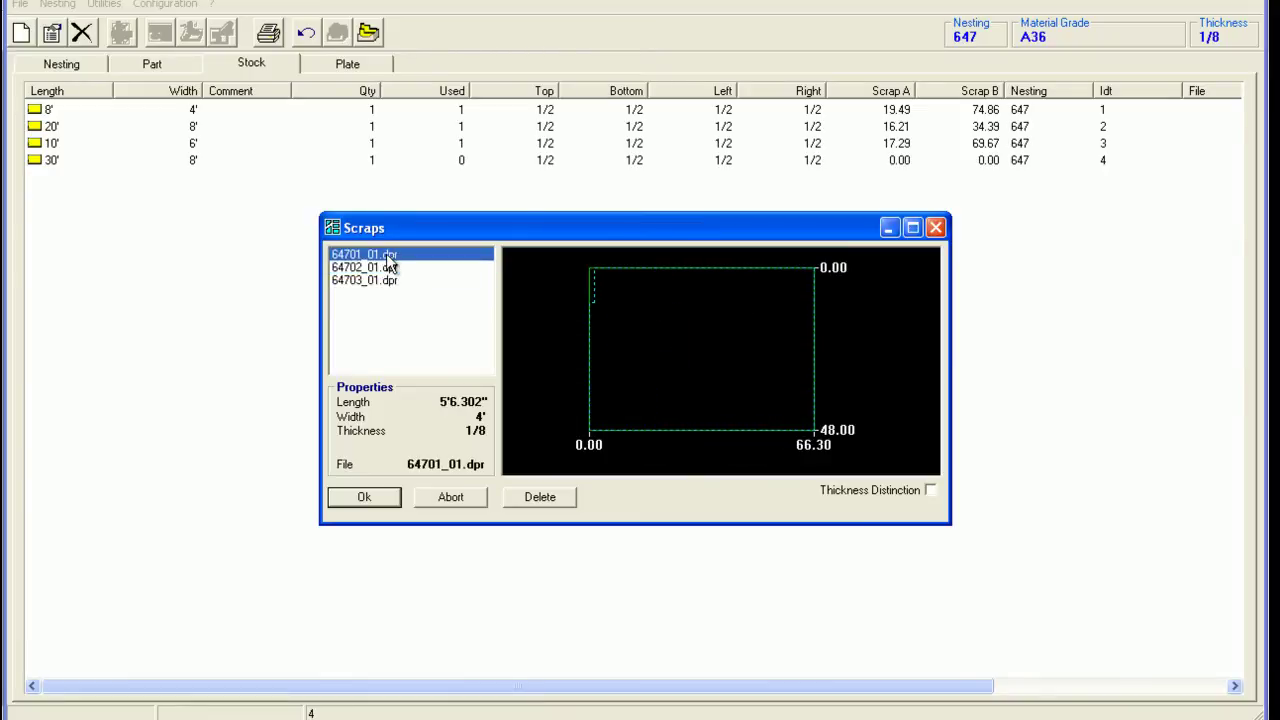
{"action": "left_click", "coordinate": [933, 229]}
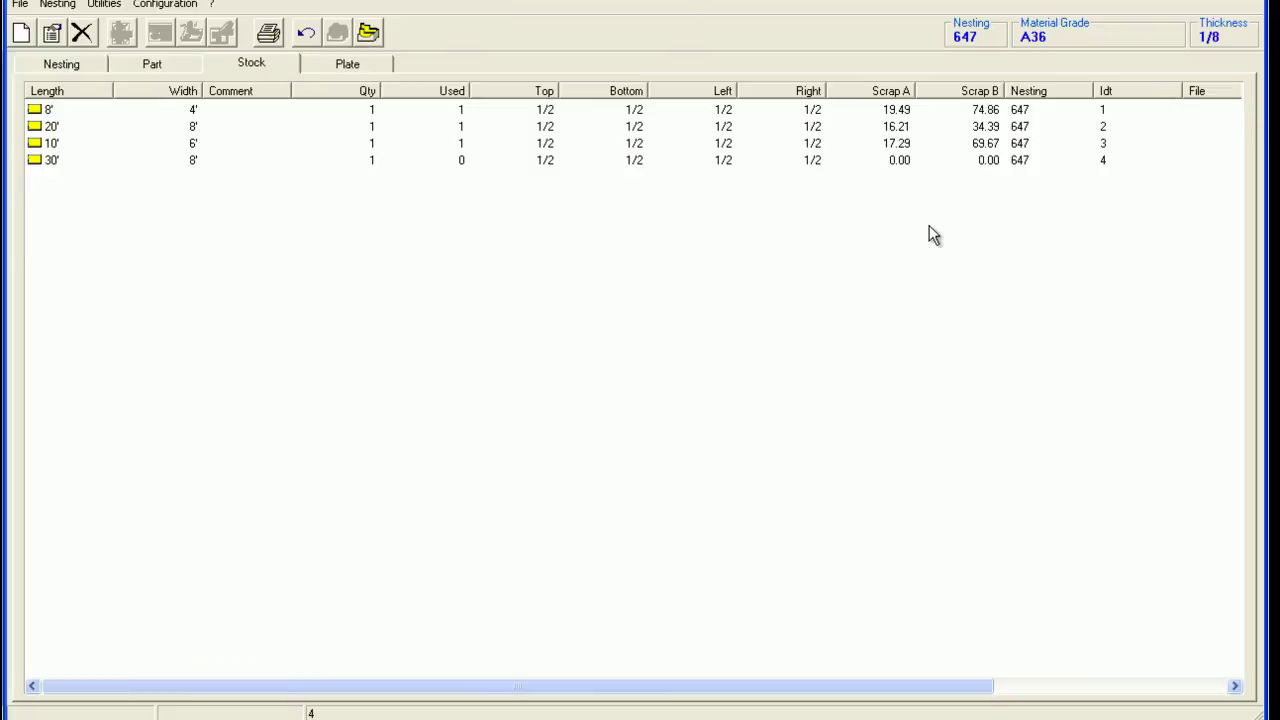
Show nesting 647's plates and plate 2's parts: 70 of 10P114, 25 of 10P166
{"action": "left_click", "coordinate": [362, 66]}
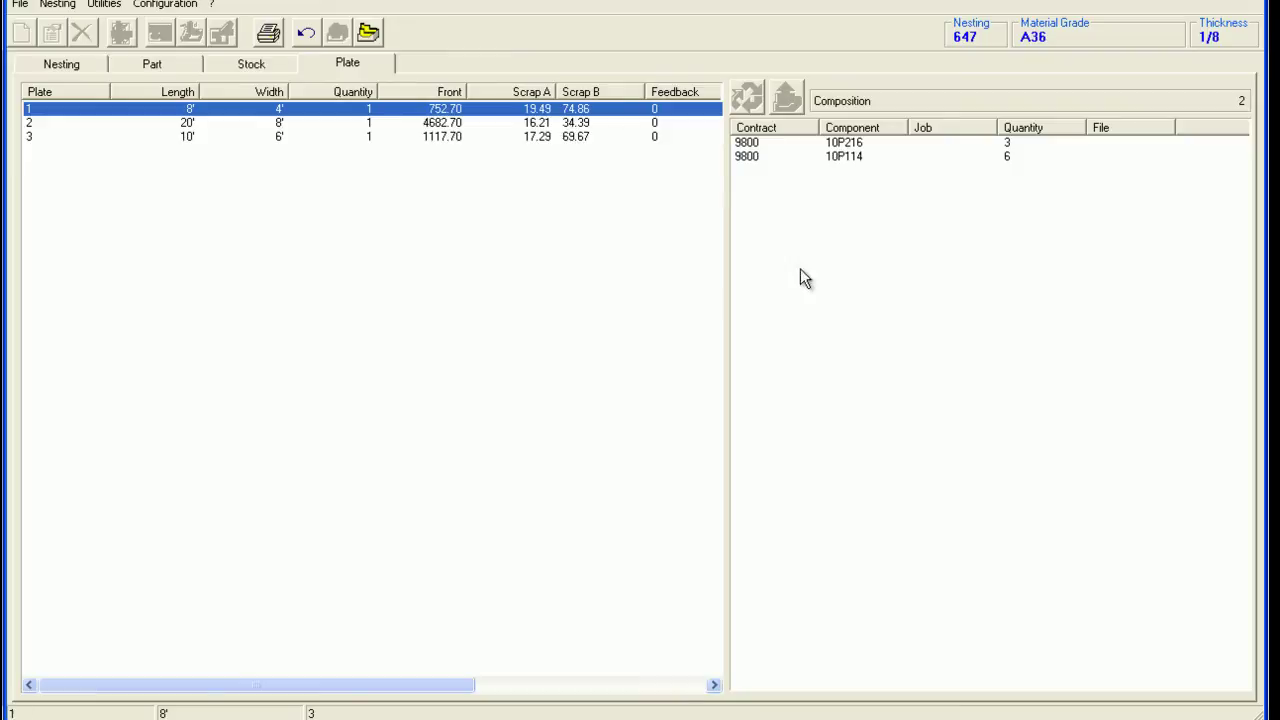
{"action": "left_click", "coordinate": [470, 123]}
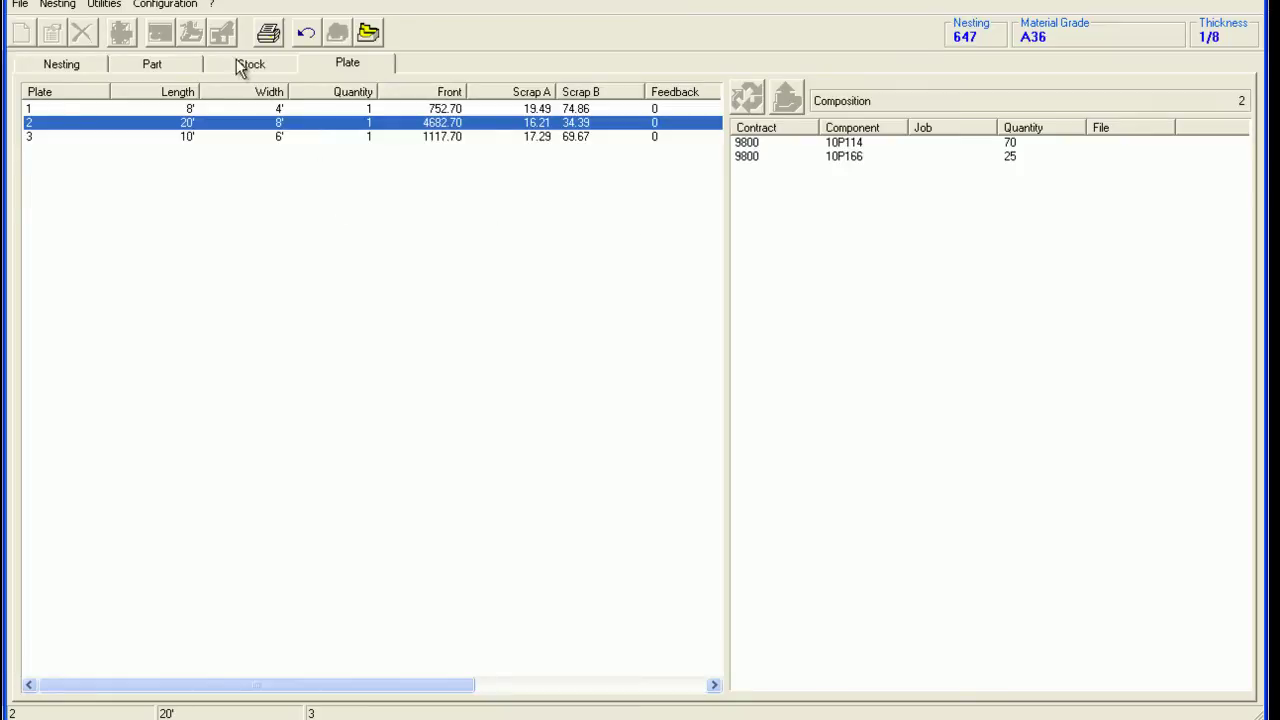
Load GEMINI under Configuration > Machine and launch its resources in Actcut Resource Editor
{"action": "left_click", "coordinate": [172, 5]}
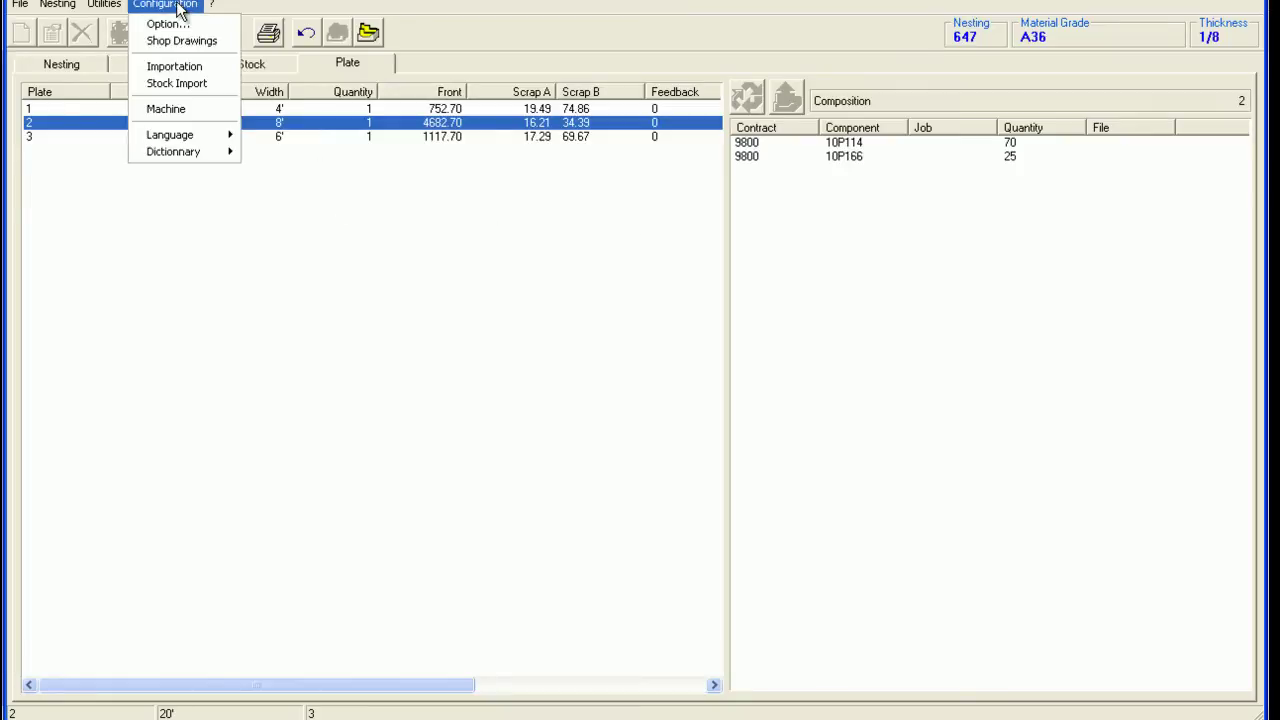
{"action": "left_click", "coordinate": [172, 108]}
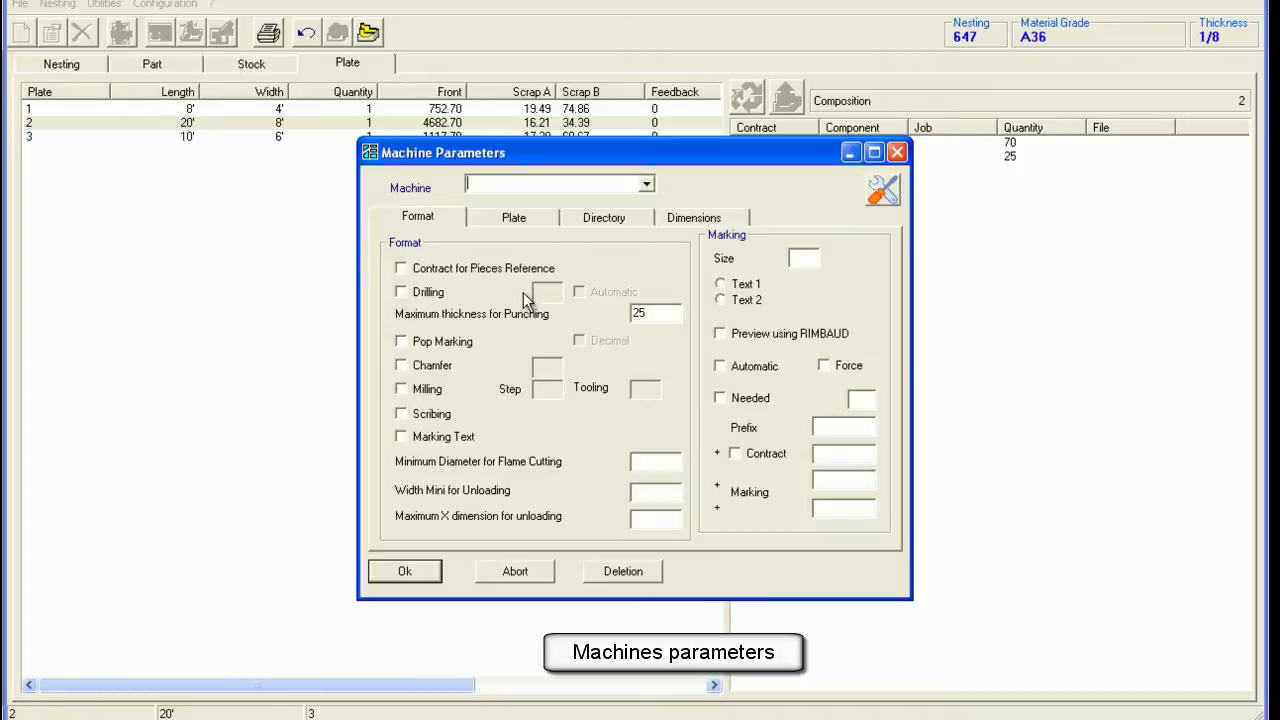
{"action": "left_click", "coordinate": [646, 184]}
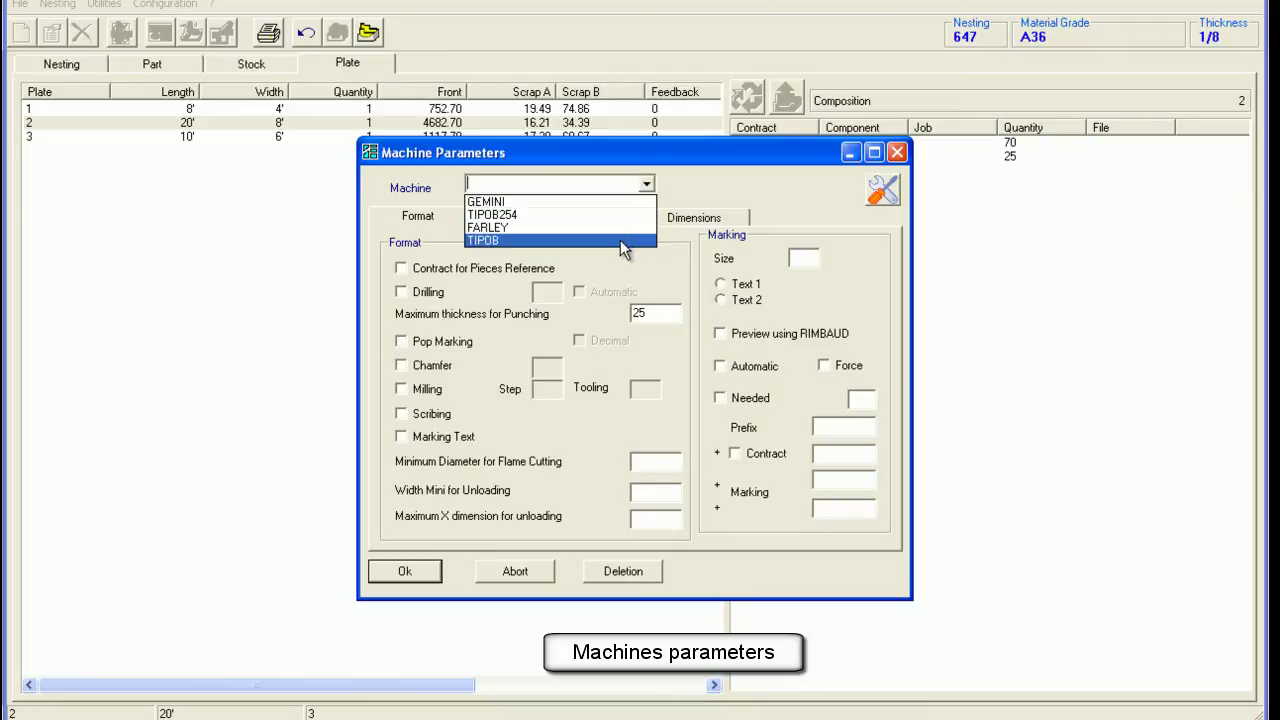
{"action": "left_click", "coordinate": [621, 204]}
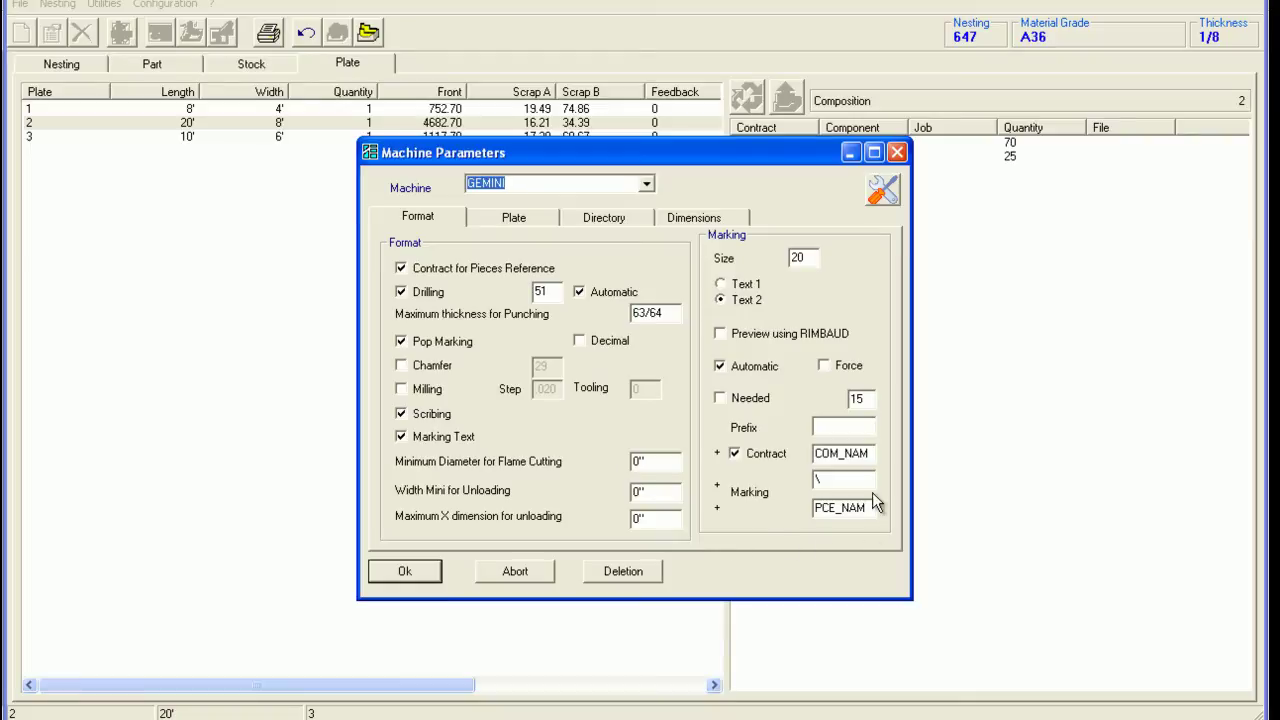
{"action": "left_click", "coordinate": [884, 193]}
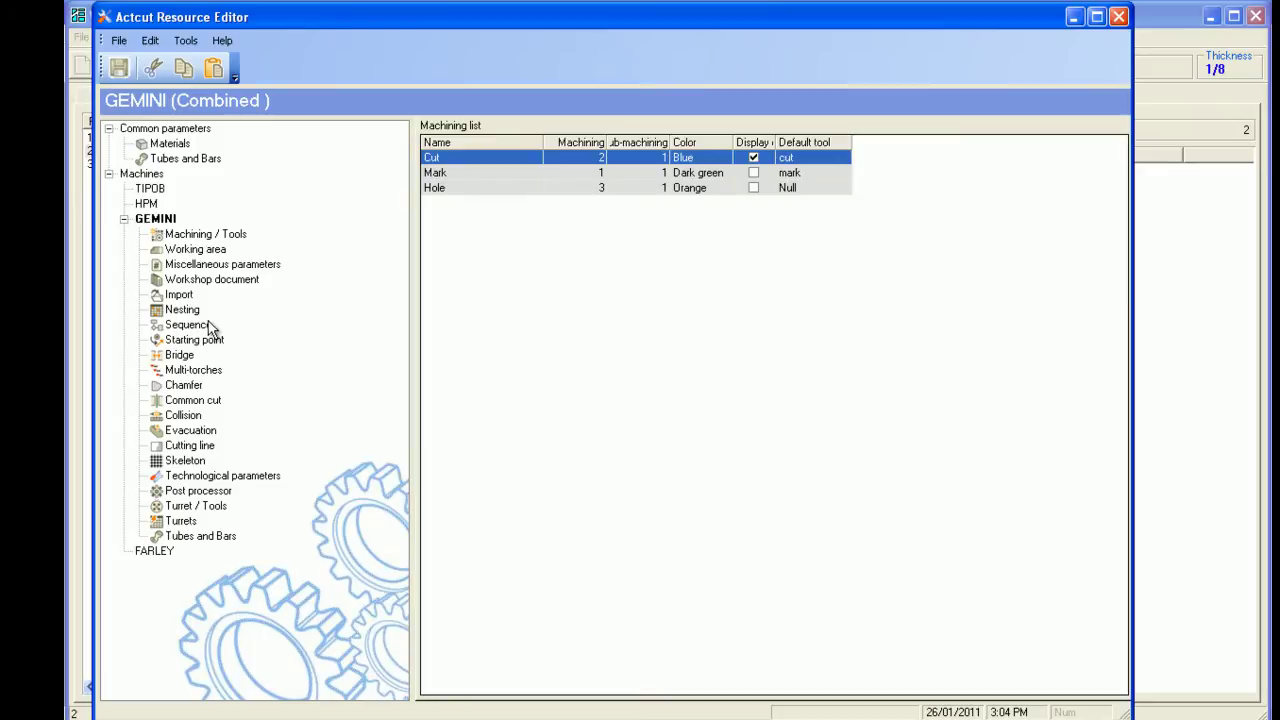
View GEMINI's Starting point lead-in settings, then the common Materials list (ACIER_130A to Mat1)
{"action": "left_click", "coordinate": [206, 343]}
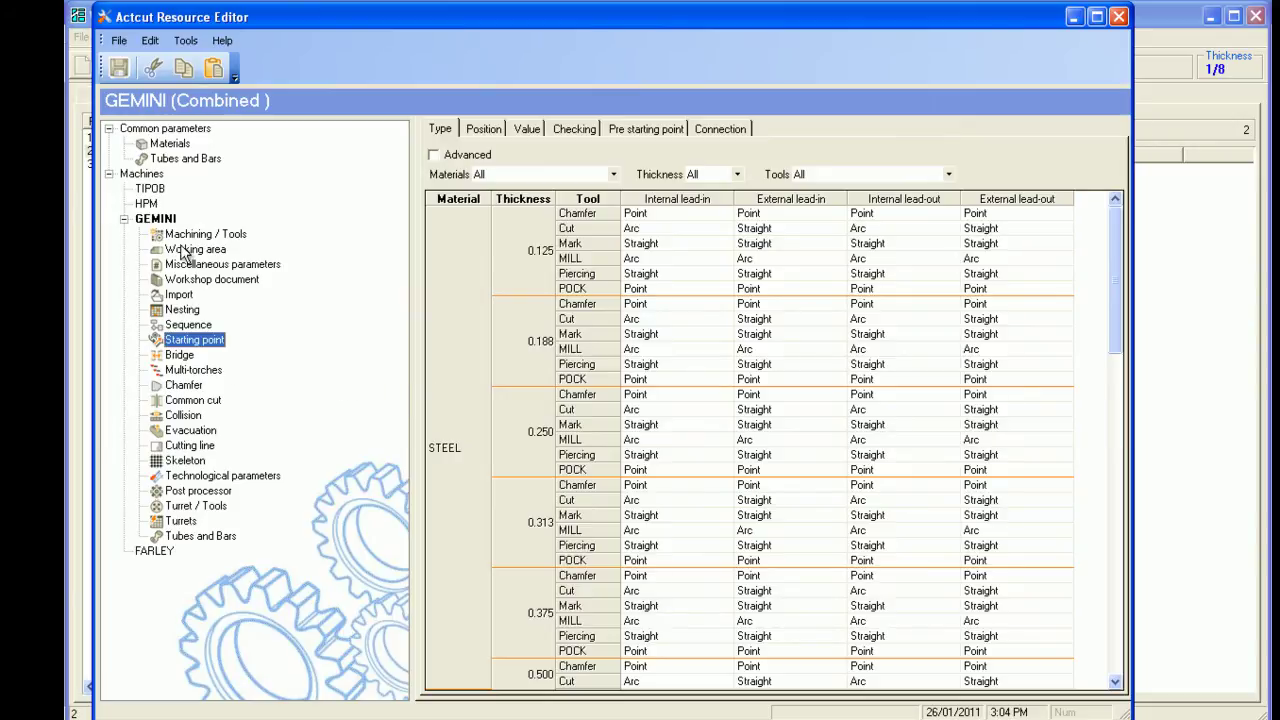
{"action": "left_click", "coordinate": [172, 146]}
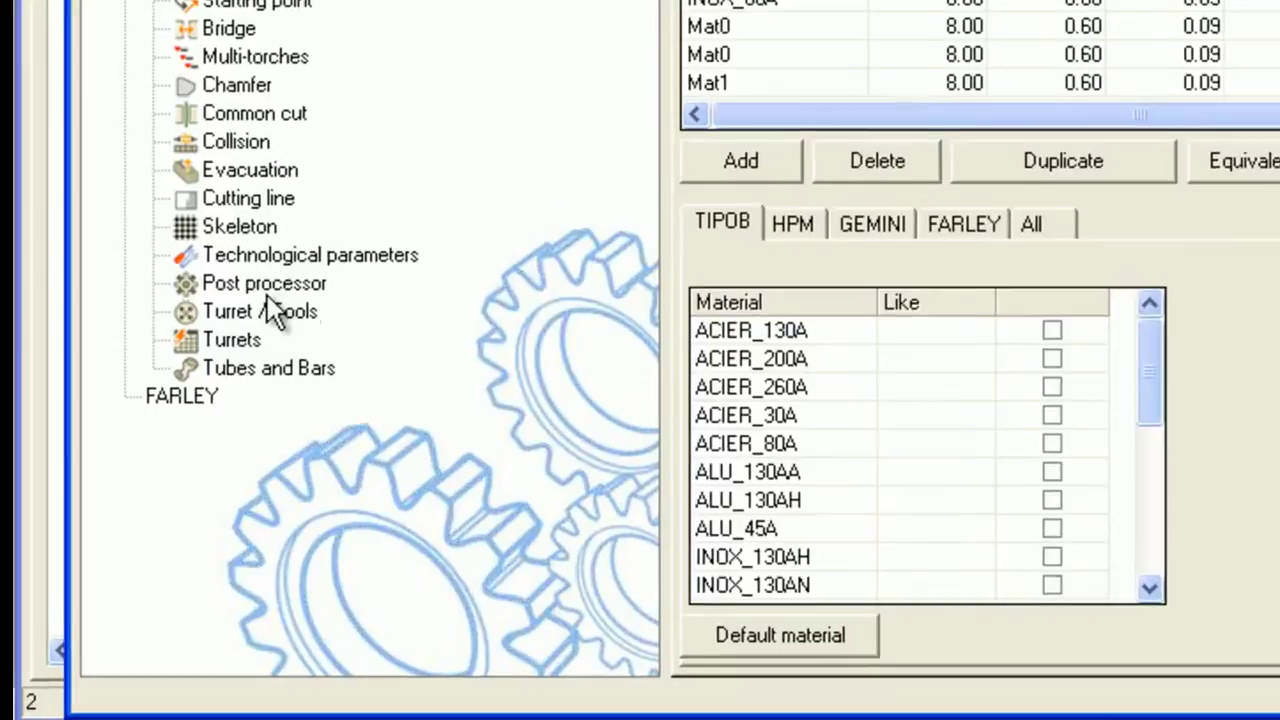
Browse GEMINI's turret Tool list, then close the Resource Editor
{"action": "left_click", "coordinate": [199, 505]}
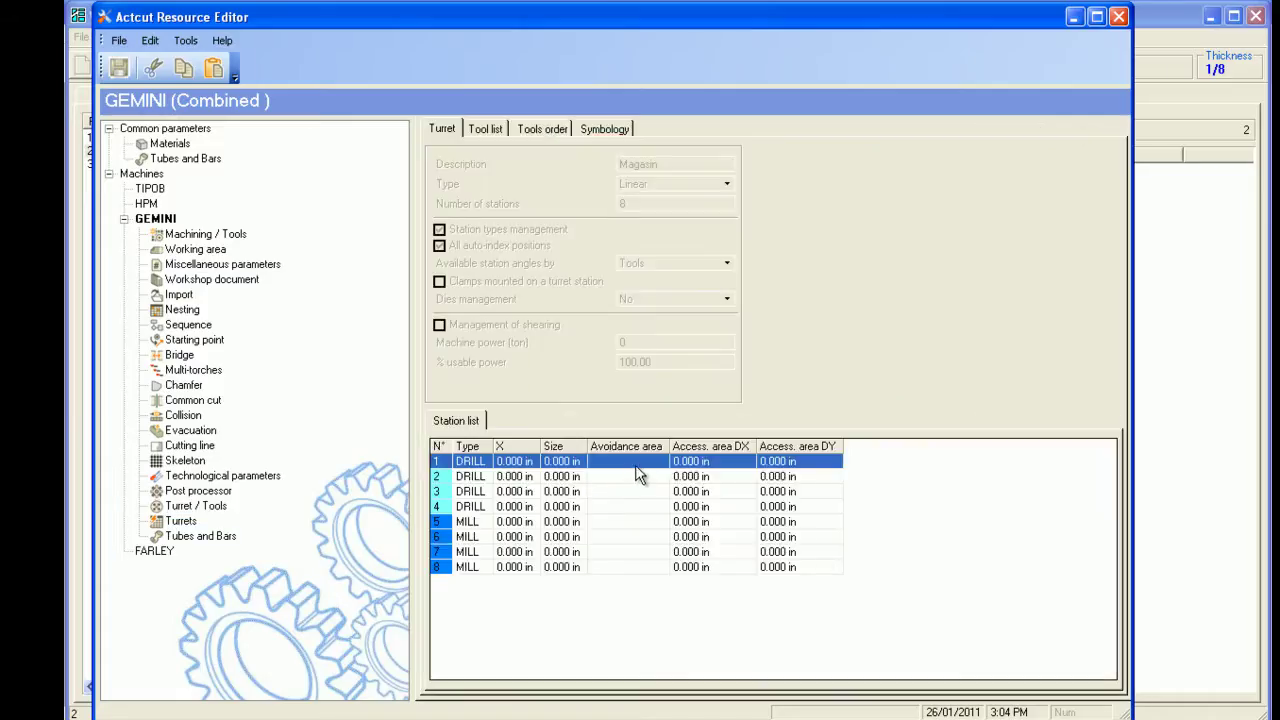
{"action": "left_click", "coordinate": [496, 132]}
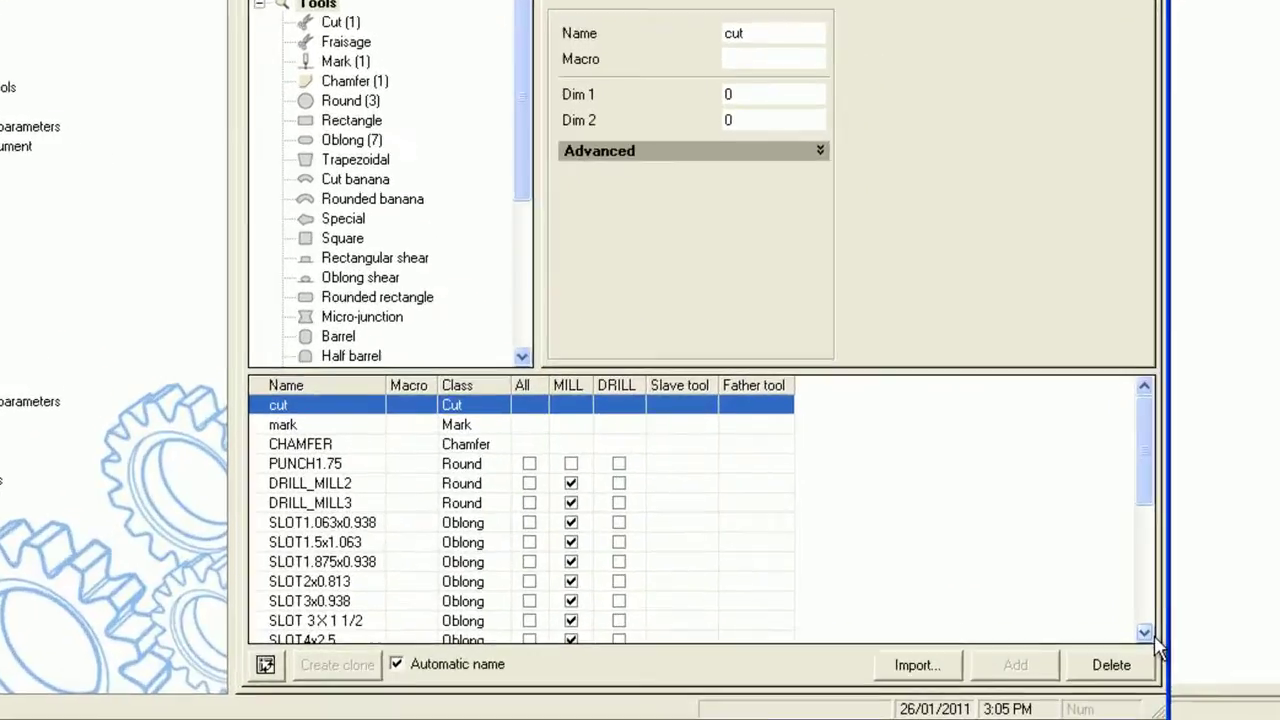
{"action": "left_click", "coordinate": [1116, 655]}
{"action": "left_click", "coordinate": [1116, 655]}
{"action": "left_click", "coordinate": [1116, 655]}
{"action": "left_click", "coordinate": [1116, 655]}
{"action": "left_click", "coordinate": [1168, 617]}
{"action": "left_click", "coordinate": [1168, 617]}
{"action": "left_click", "coordinate": [1168, 617]}
{"action": "left_click", "coordinate": [1168, 617]}
{"action": "left_click", "coordinate": [1168, 617]}
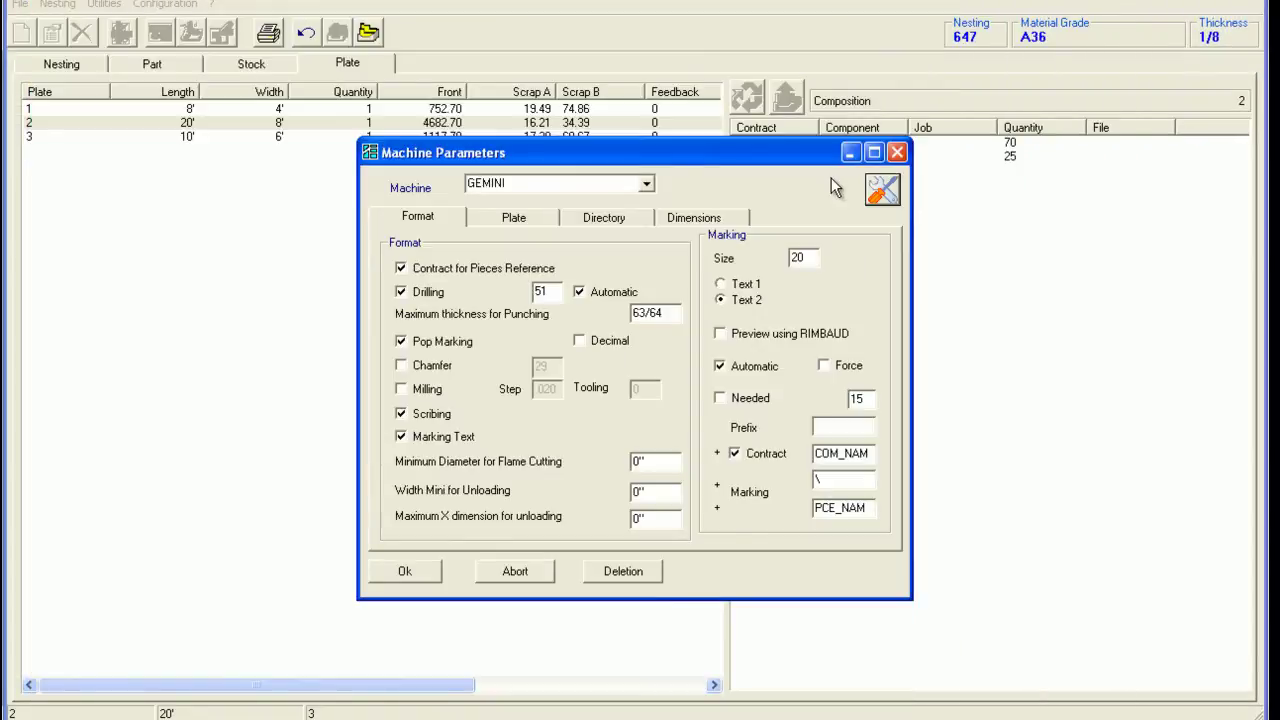
Close GEMINI's Machine Parameters and open nesting 647's empty plate in the nesting editor
{"action": "left_click", "coordinate": [897, 153]}
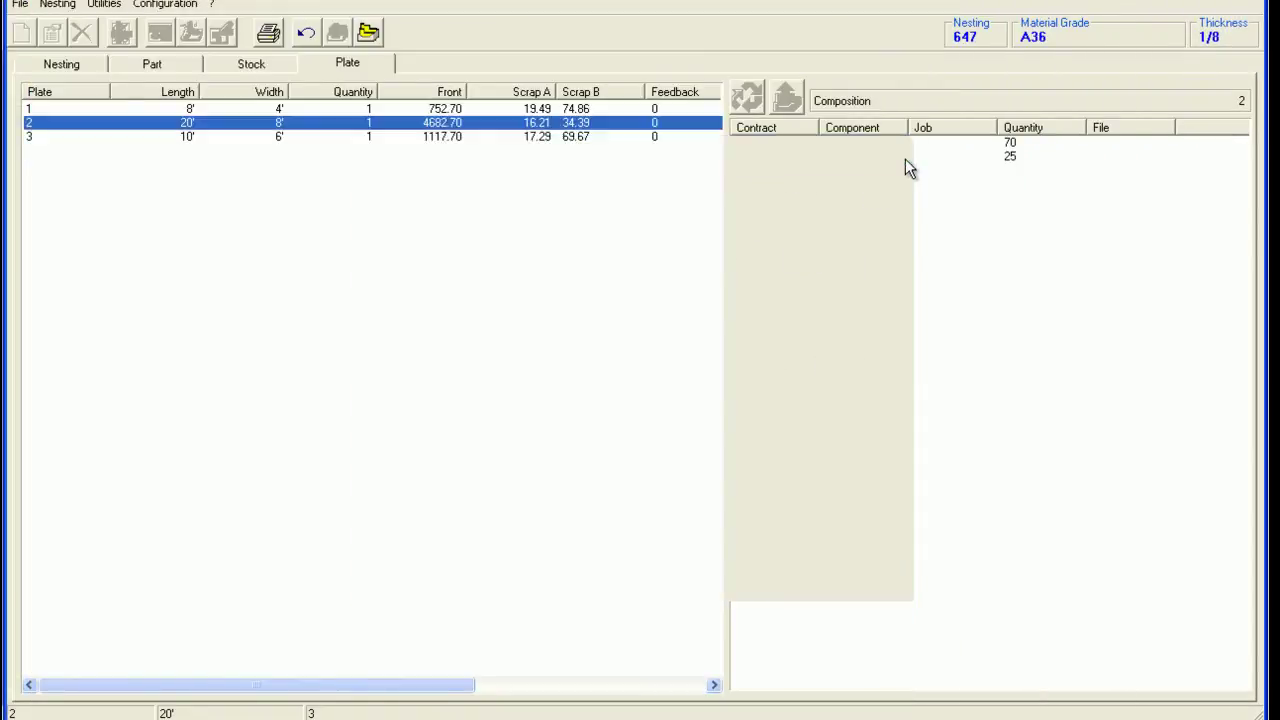
{"action": "left_click", "coordinate": [88, 68]}
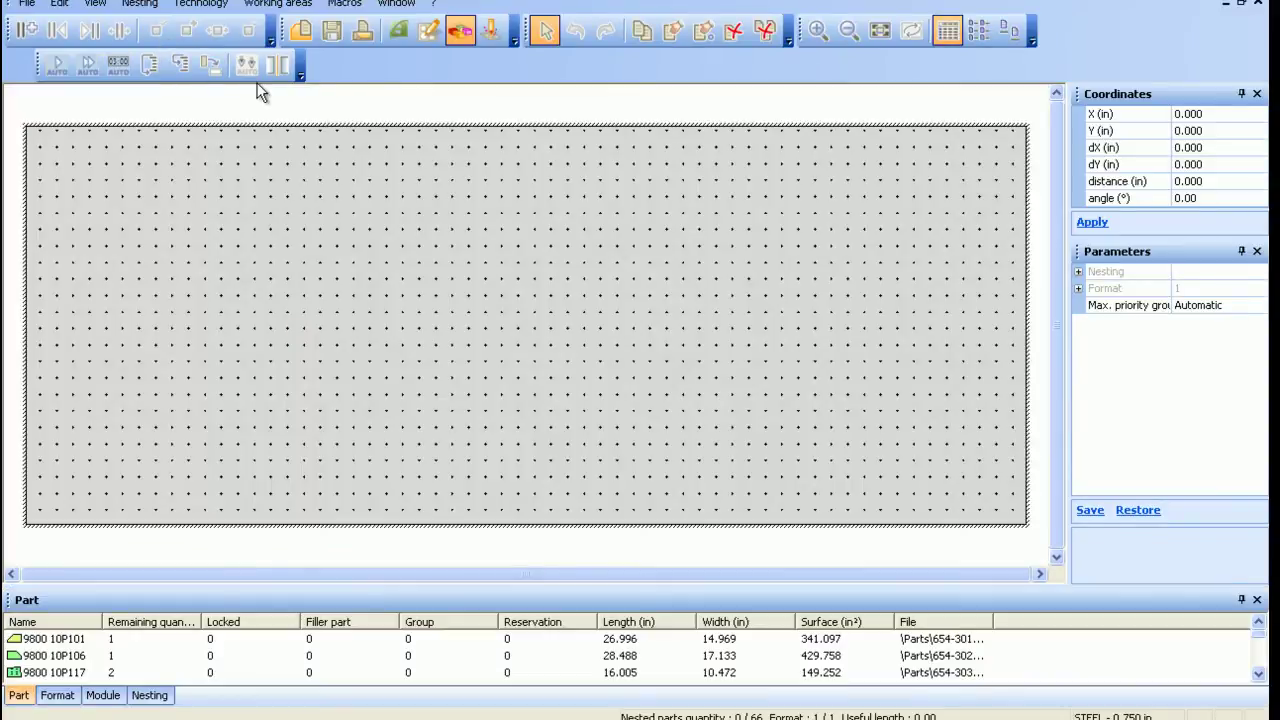
Manually place part 9800 10P101, rotated 270°, in the sheet's top-left corner
{"action": "left_click", "coordinate": [674, 32]}
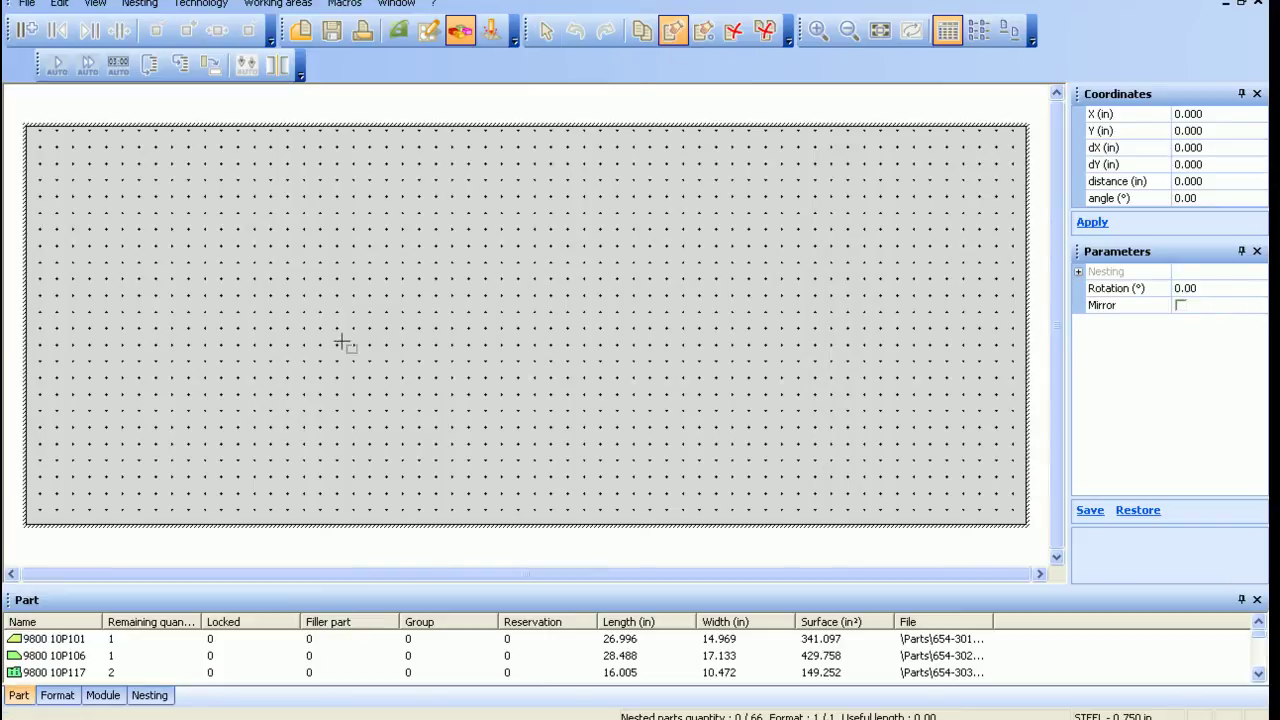
{"action": "left_click_drag", "start_coordinate": [75, 642], "coordinate": [154, 317]}
{"action": "scroll", "coordinate": [228, 346], "scroll_direction": "up", "scroll_amount": 1}
{"action": "scroll", "coordinate": [228, 346], "scroll_direction": "up", "scroll_amount": 4}
{"action": "scroll", "coordinate": [177, 331], "scroll_direction": "up", "scroll_amount": 2}
{"action": "scroll", "coordinate": [166, 331], "scroll_direction": "up", "scroll_amount": 1}
{"action": "scroll", "coordinate": [152, 317], "scroll_direction": "up", "scroll_amount": 1, "text": "ctrl"}
{"action": "scroll", "coordinate": [153, 317], "scroll_direction": "up", "scroll_amount": 1, "text": "ctrl"}
{"action": "scroll", "coordinate": [154, 317], "scroll_direction": "up", "scroll_amount": 5}
{"action": "scroll", "coordinate": [154, 317], "scroll_direction": "up", "scroll_amount": 3}
{"action": "scroll", "coordinate": [154, 317], "scroll_direction": "up", "scroll_amount": 2}
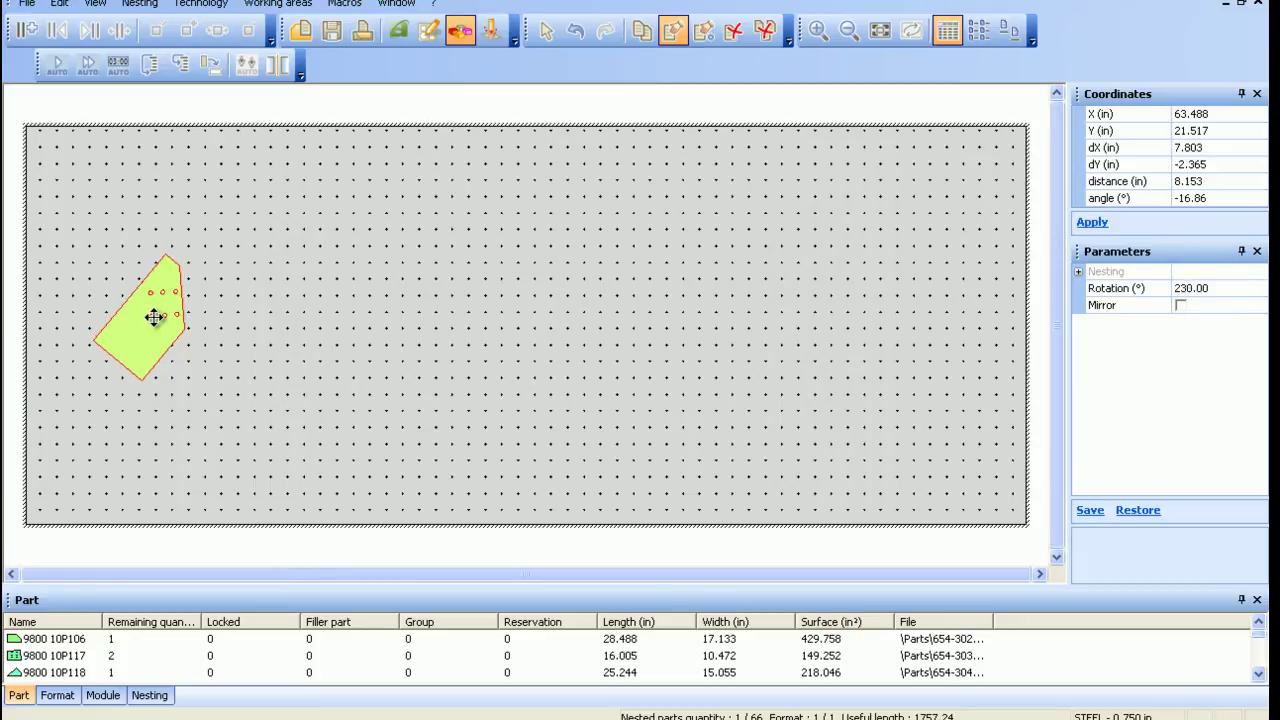
{"action": "scroll", "coordinate": [154, 317], "scroll_direction": "up", "scroll_amount": 4}
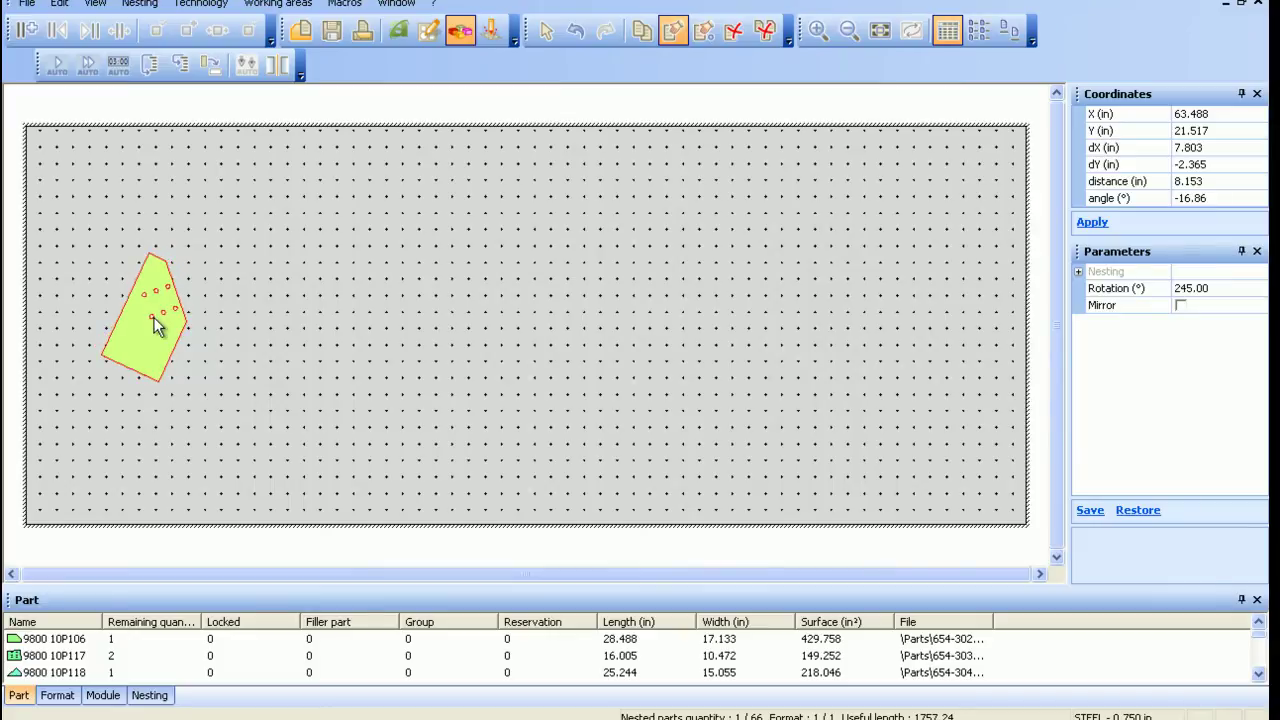
{"action": "scroll", "coordinate": [154, 317], "scroll_direction": "up", "scroll_amount": 2}
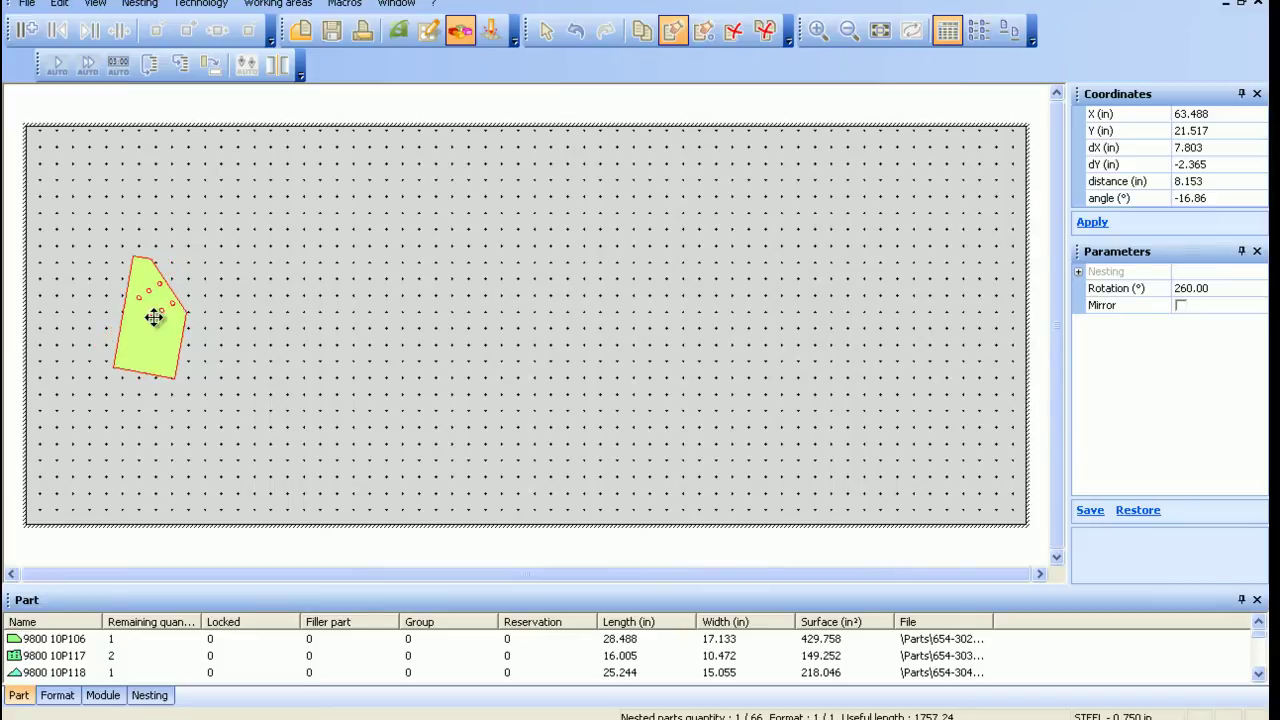
{"action": "scroll", "coordinate": [154, 317], "scroll_direction": "up", "scroll_amount": 2}
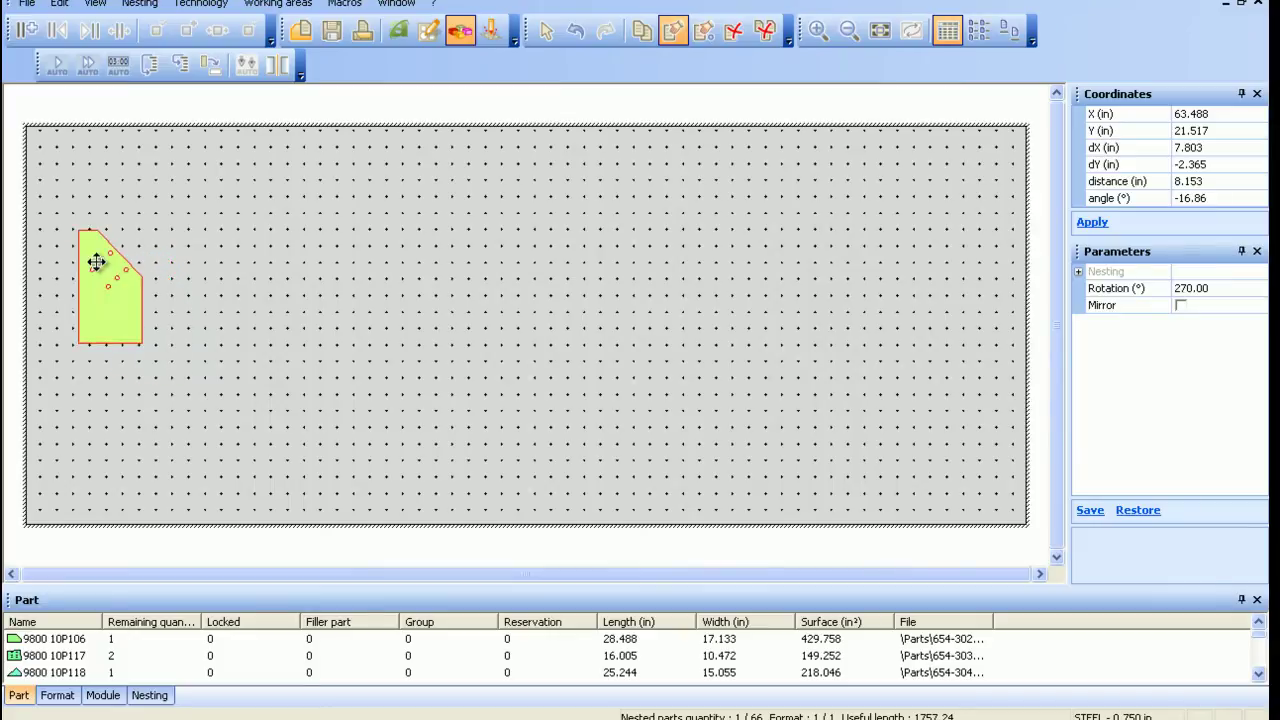
{"action": "left_click", "coordinate": [36, 157]}
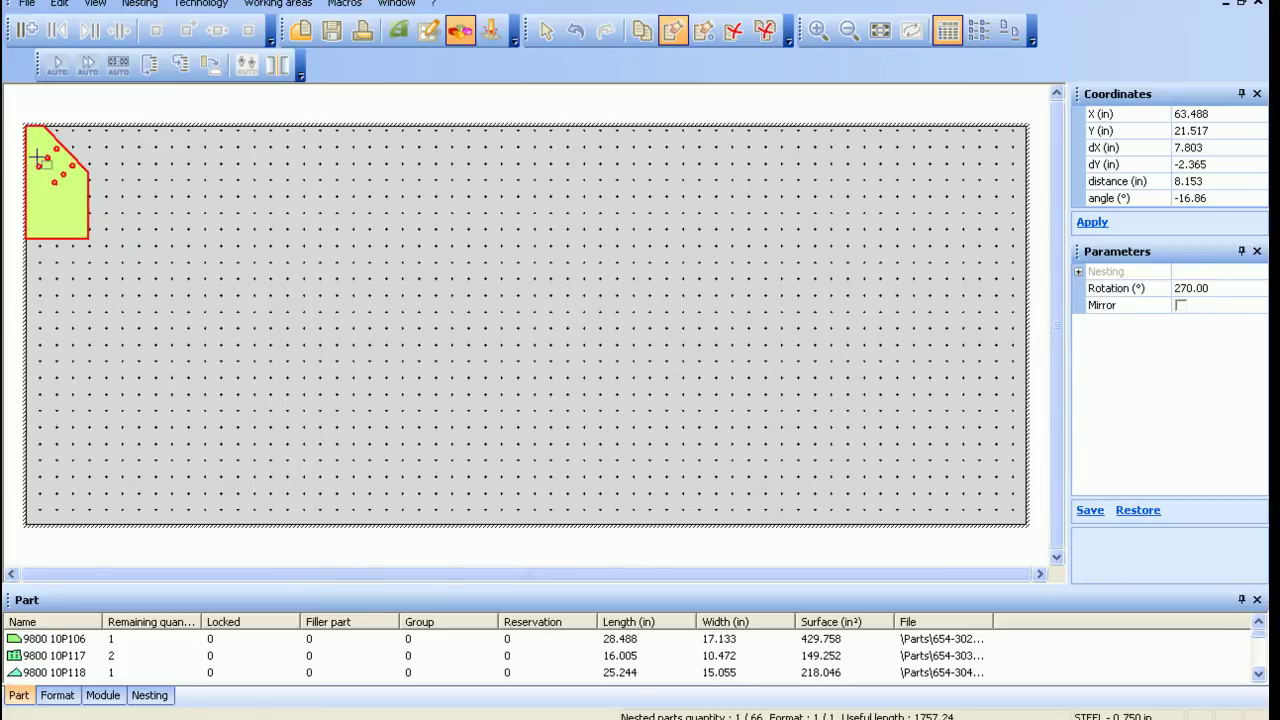
{"action": "left_click", "coordinate": [37, 157]}
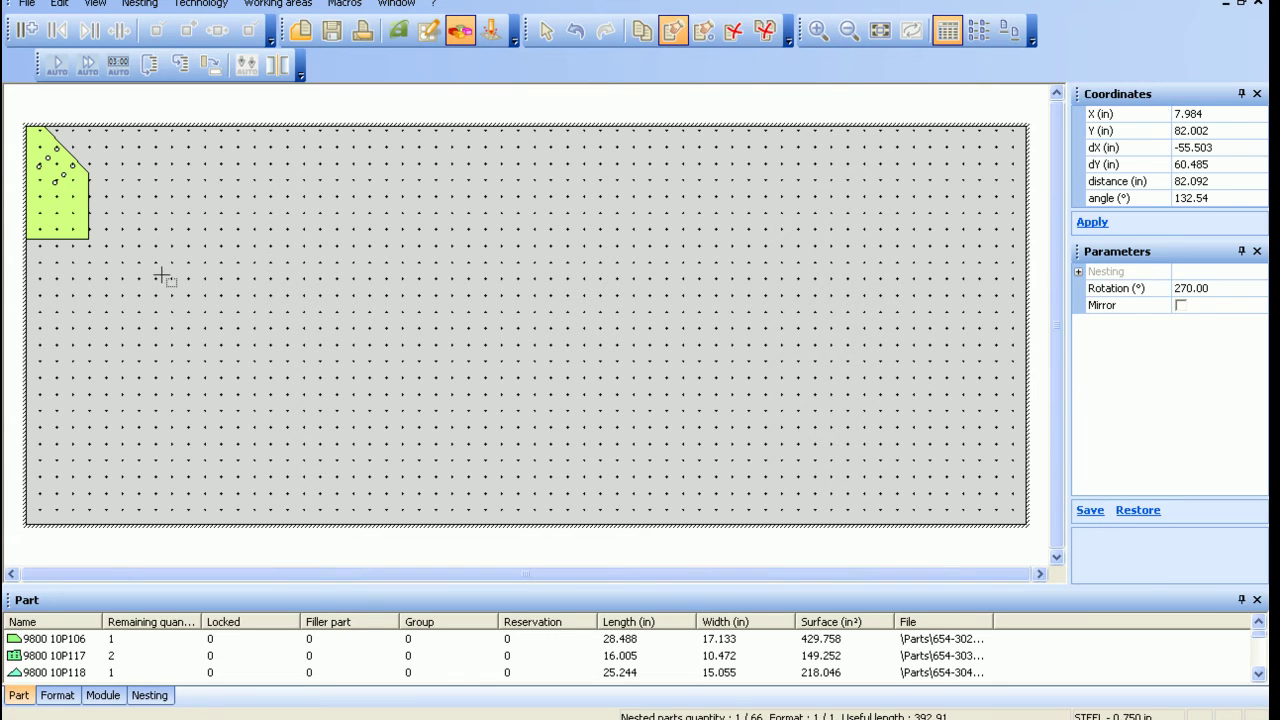
Enable Common cut, nest the green part under the yellow one sharing an edge, and select both
{"action": "left_click", "coordinate": [276, 66]}
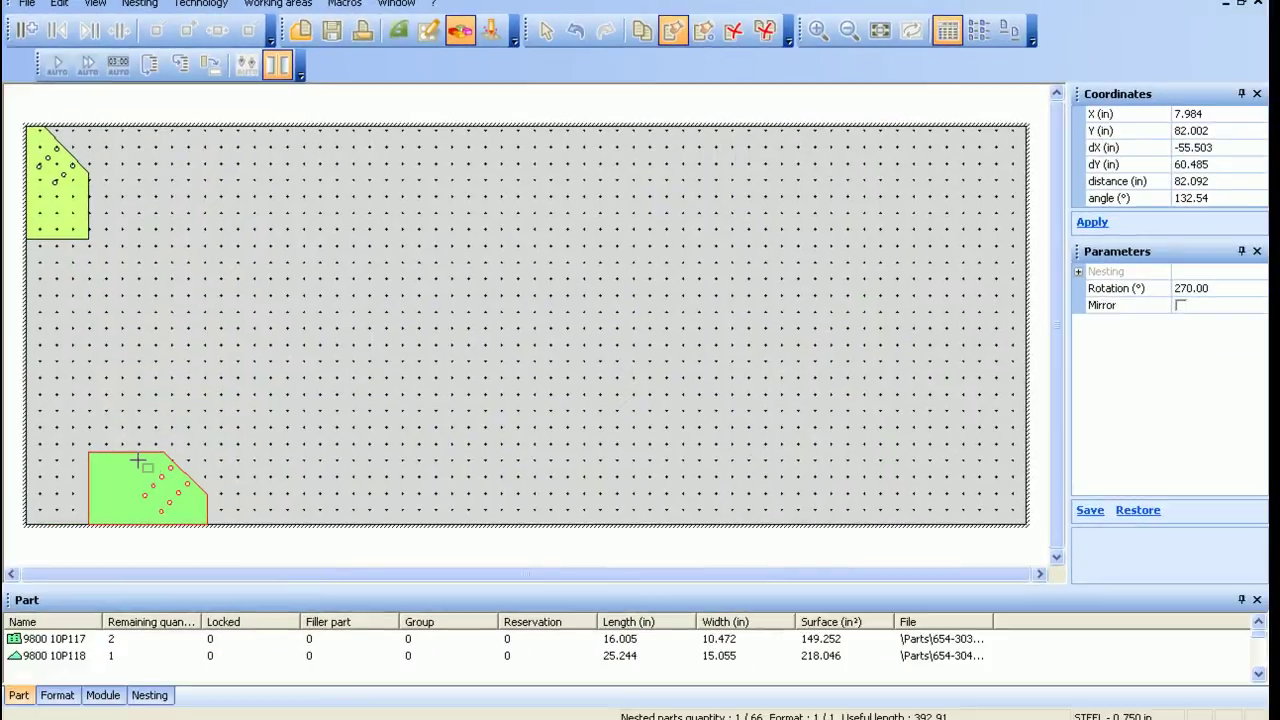
{"action": "left_click_drag", "start_coordinate": [138, 460], "coordinate": [48, 256]}
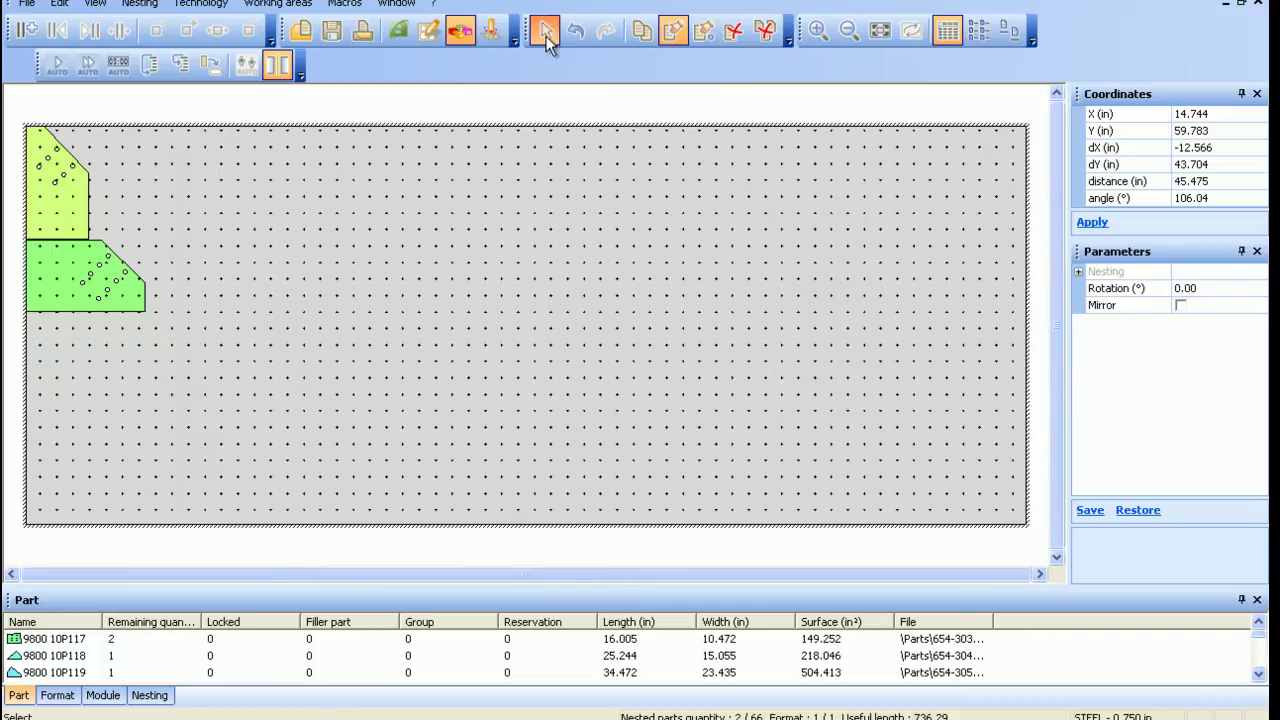
{"action": "left_click", "coordinate": [283, 75]}
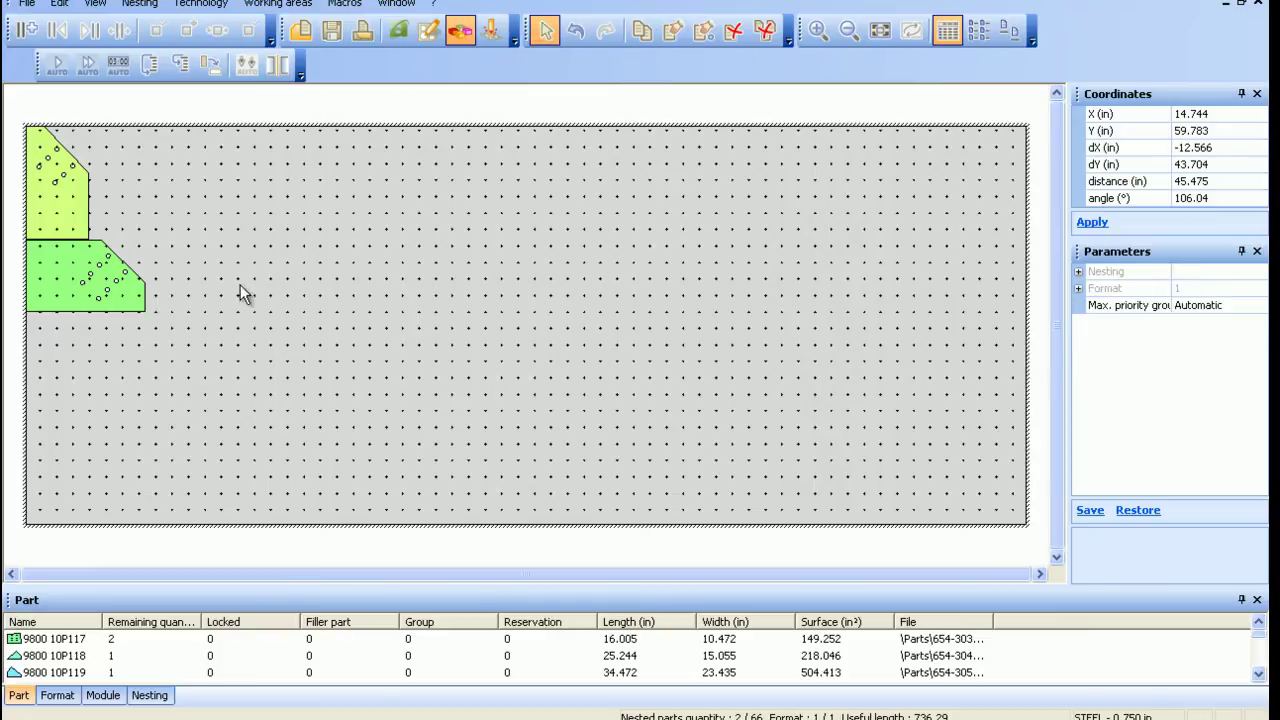
{"action": "left_click_drag", "start_coordinate": [226, 341], "coordinate": [6, 104]}
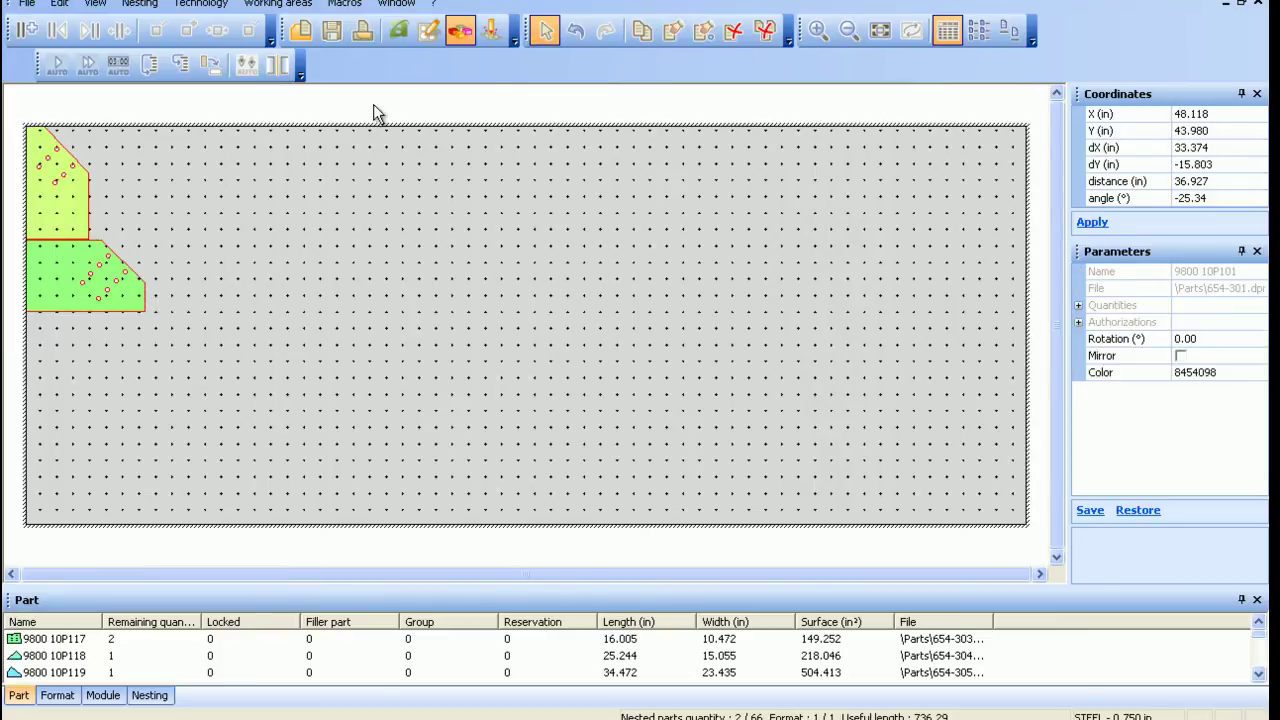
Delete the two selected parts, auto-nest the sheet, then remove its right-side parts, leaving 29 of 66
{"action": "left_click", "coordinate": [733, 33]}
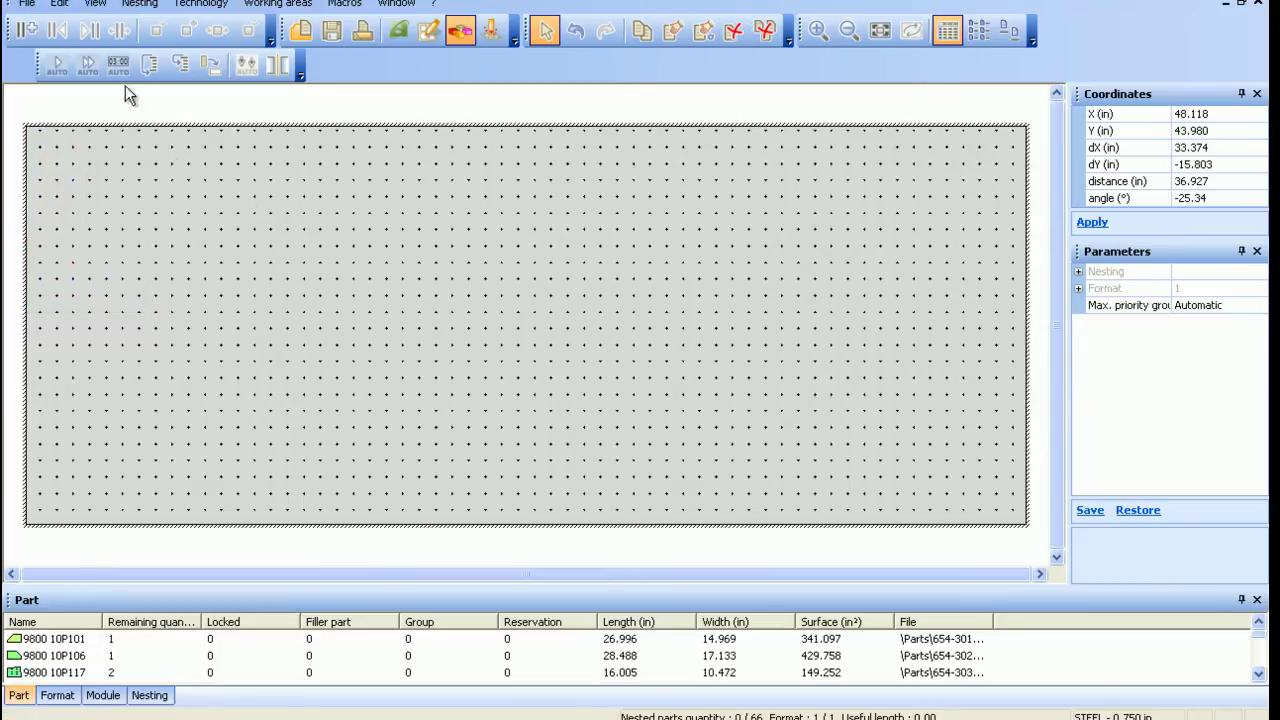
{"action": "left_click", "coordinate": [65, 75]}
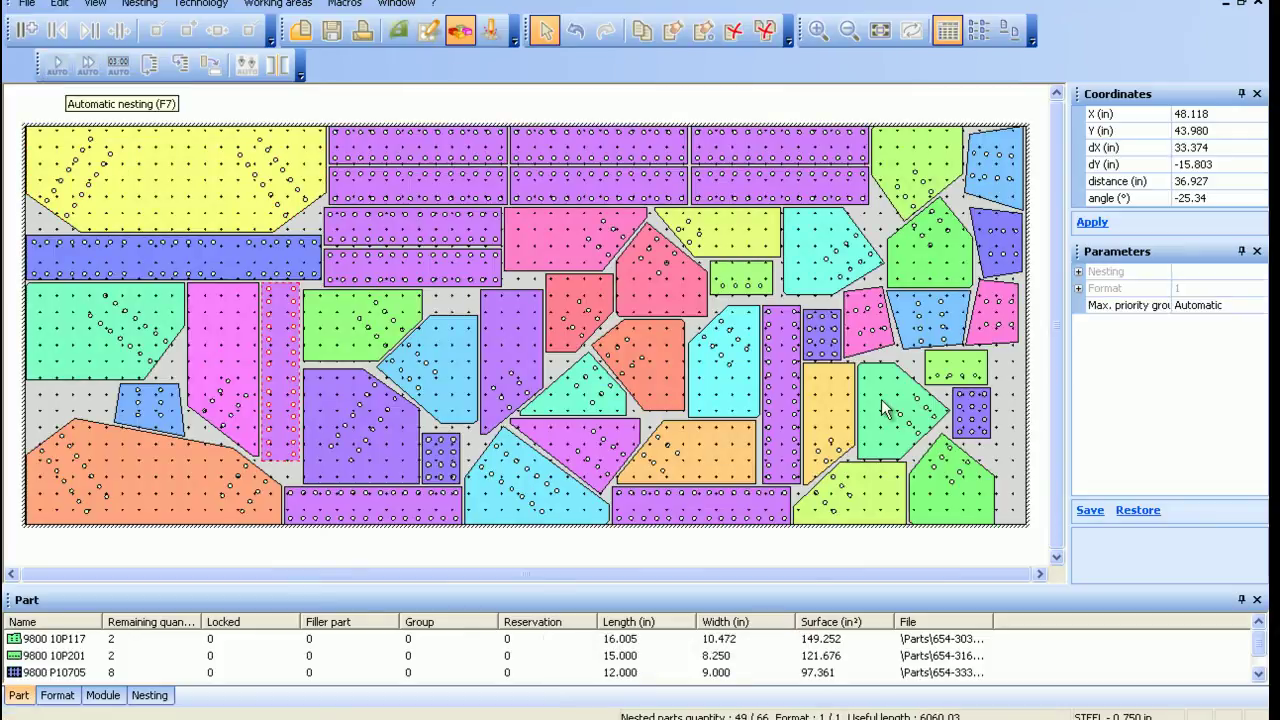
{"action": "left_click", "coordinate": [733, 31]}
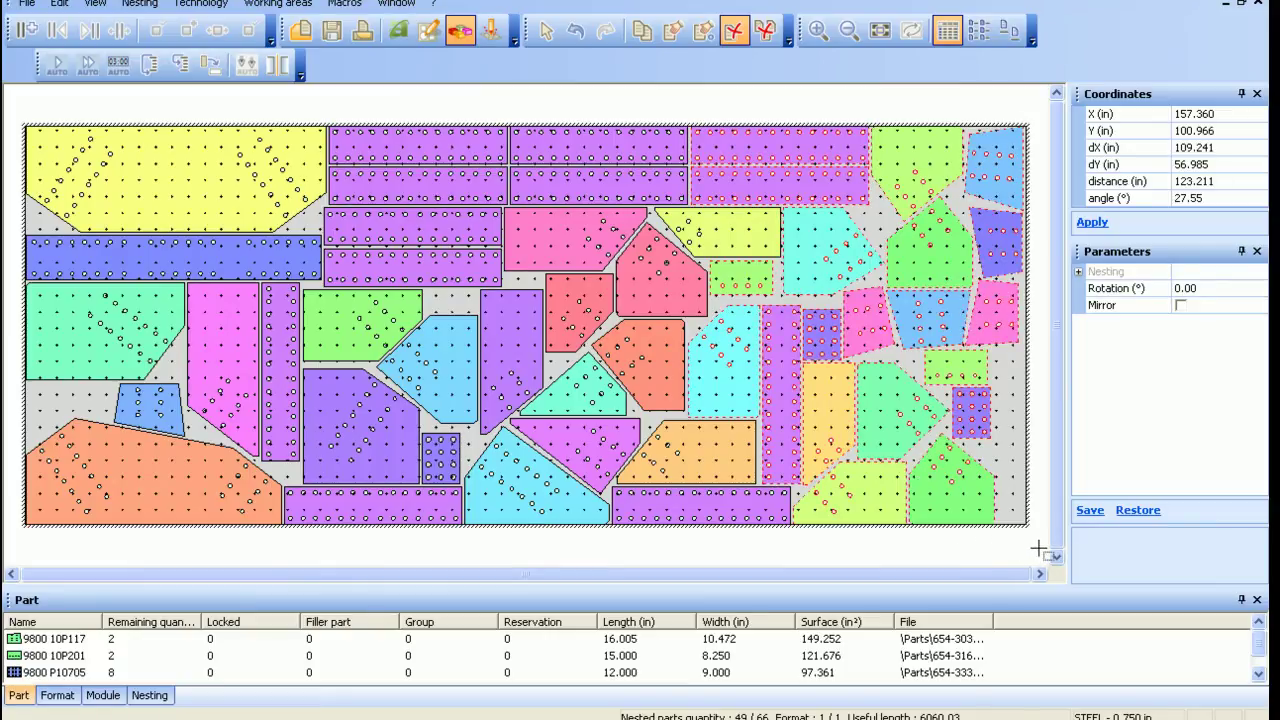
{"action": "left_click_drag", "start_coordinate": [1038, 548], "coordinate": [1030, 540]}
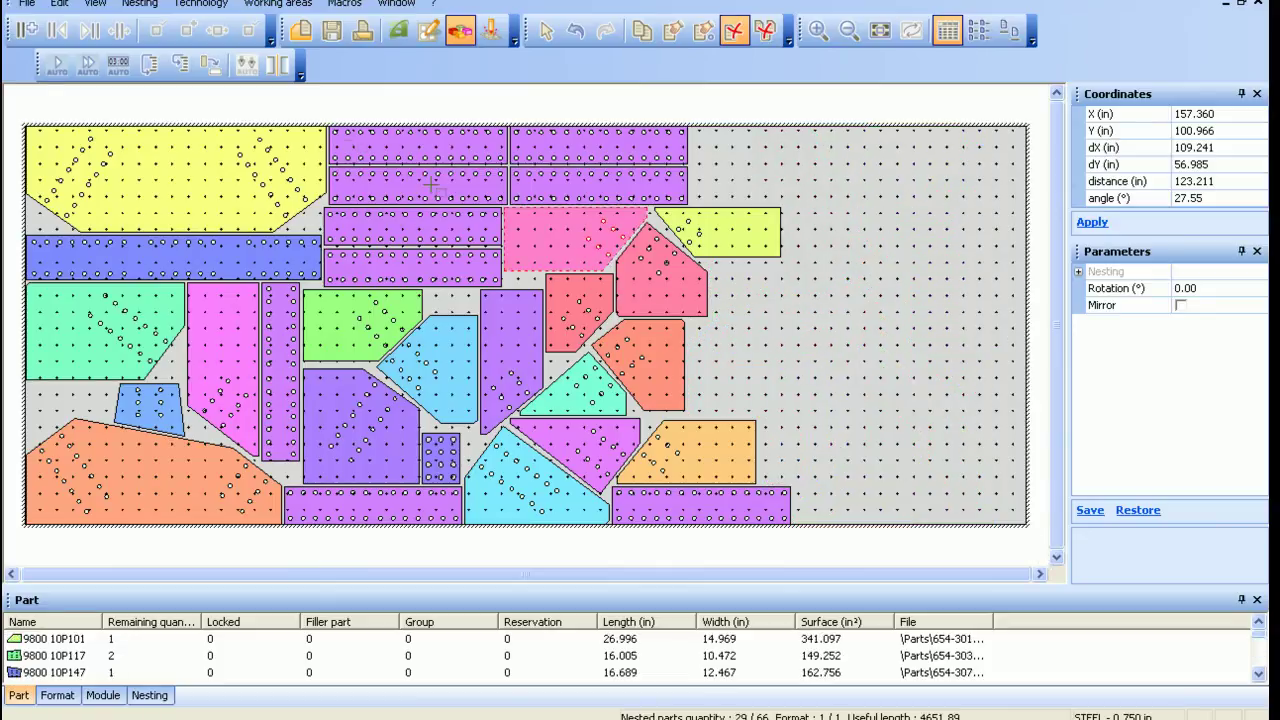
Keep the empty right area as a remnant and redraw its cutting line as a straight edge
{"action": "left_click", "coordinate": [210, 8]}
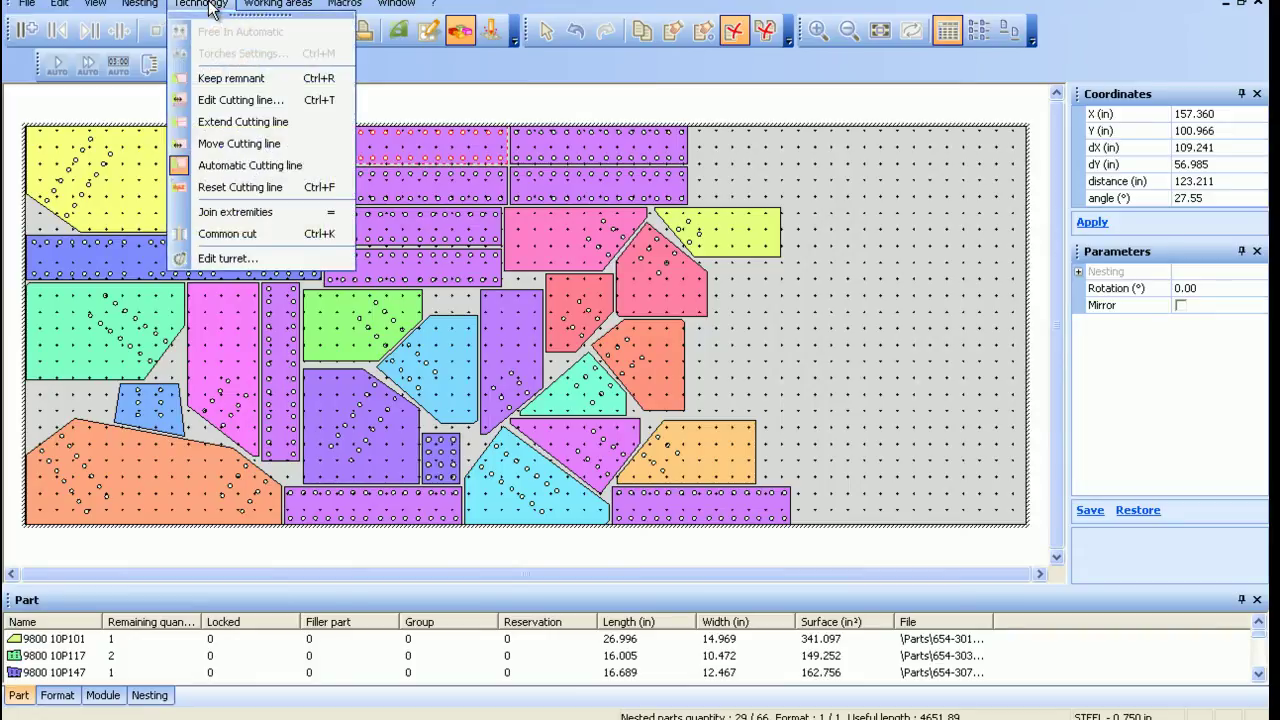
{"action": "left_click", "coordinate": [211, 80]}
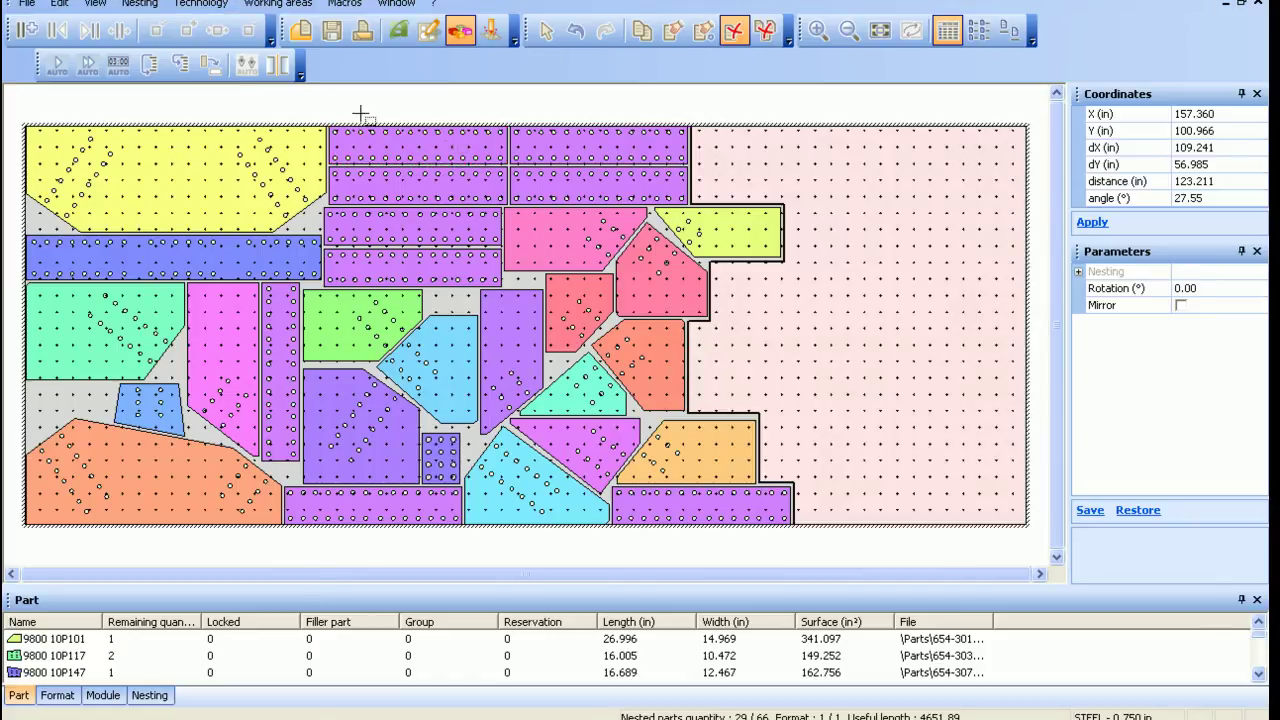
{"action": "left_click", "coordinate": [206, 5]}
{"action": "left_click", "coordinate": [214, 101]}
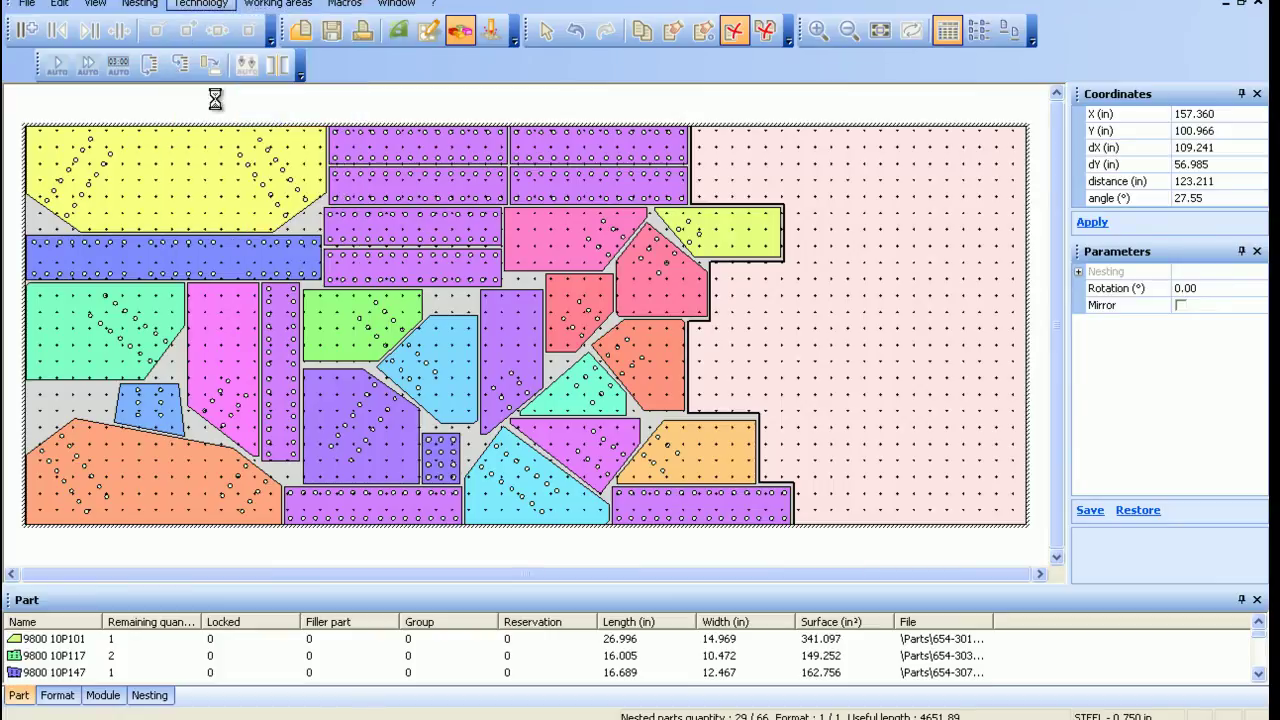
{"action": "left_click", "coordinate": [696, 196]}
{"action": "left_click", "coordinate": [716, 296]}
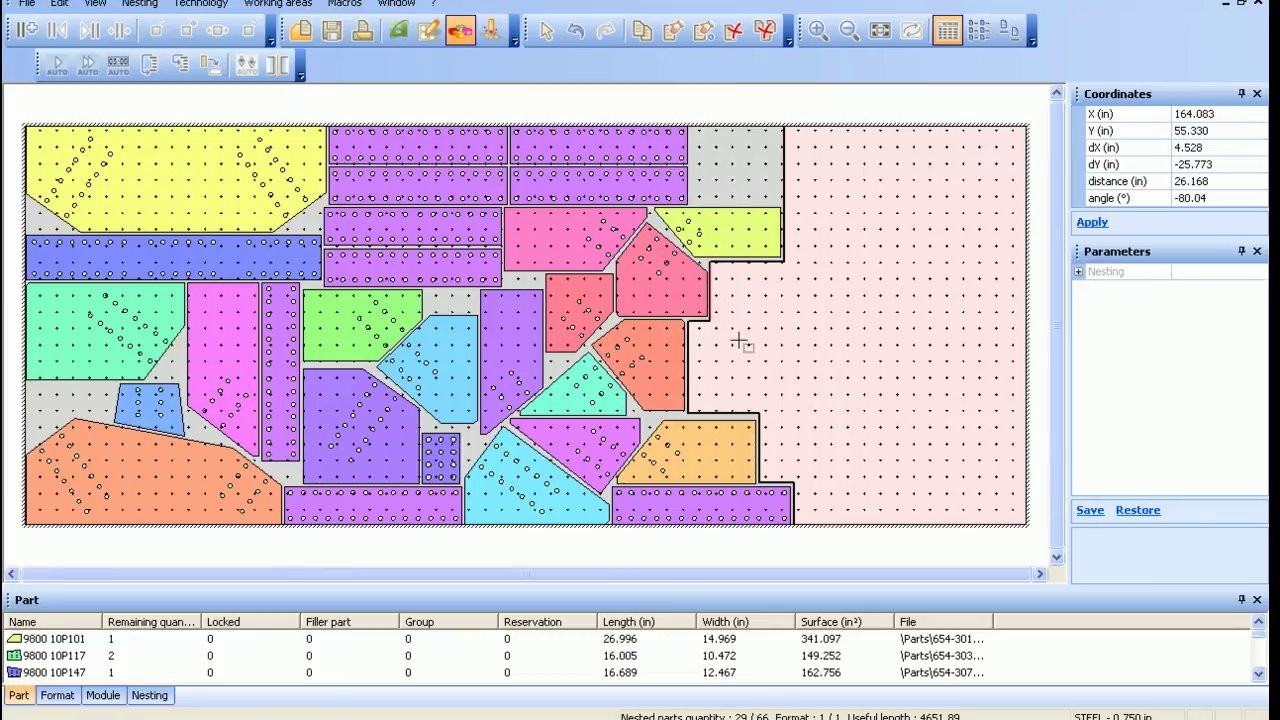
Extend the remnant's cutting line across the plate and close the nest, saving 654.agi
{"action": "left_click", "coordinate": [202, 6]}
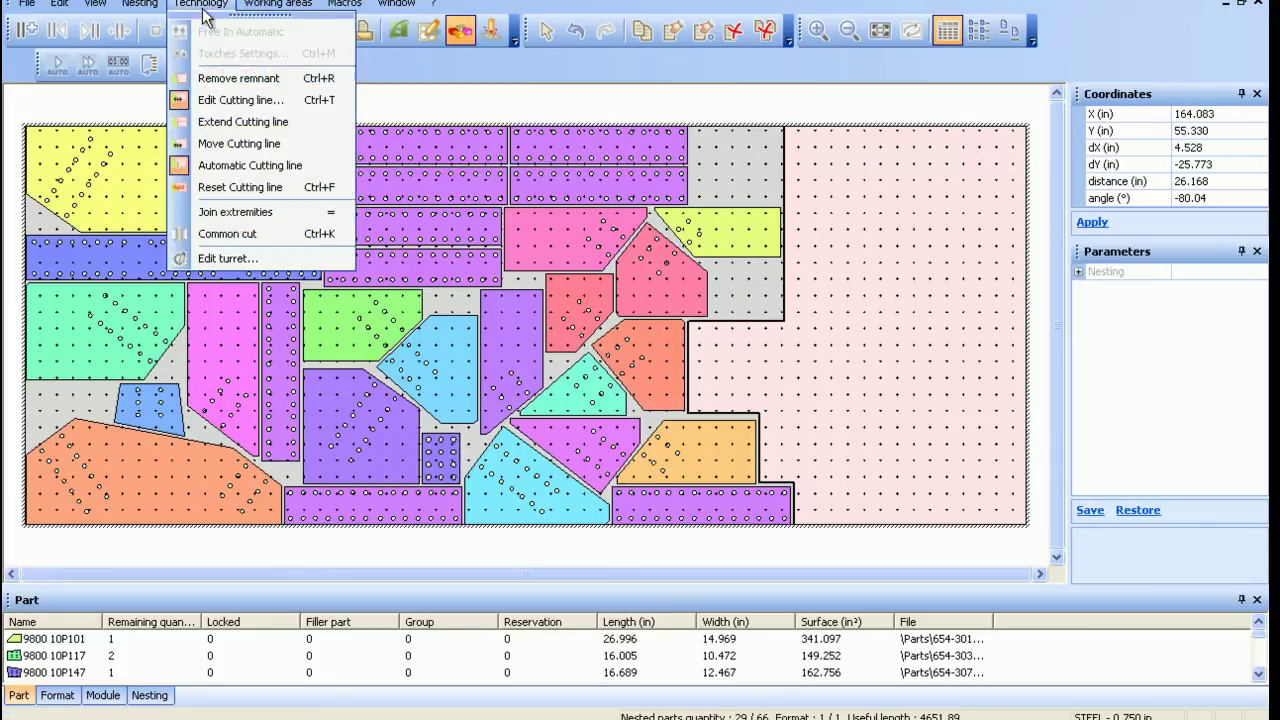
{"action": "left_click", "coordinate": [243, 121]}
{"action": "left_click", "coordinate": [745, 324]}
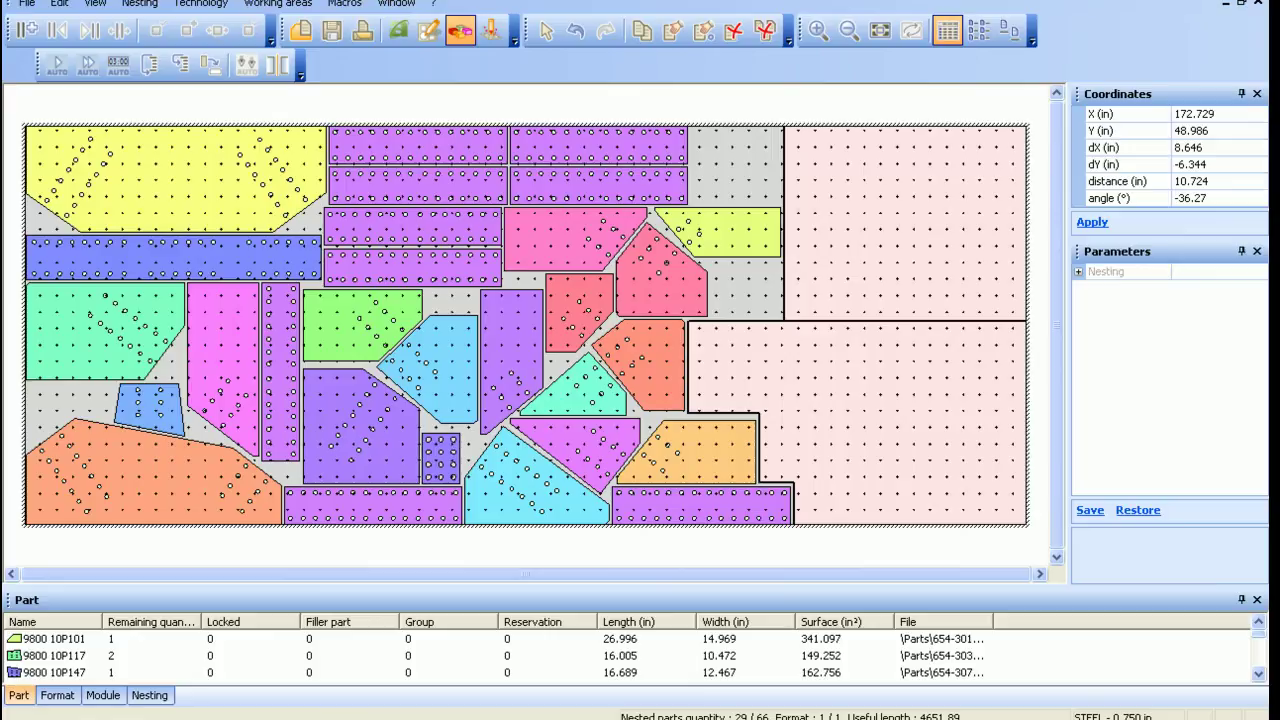
{"action": "left_click", "coordinate": [1262, 2]}
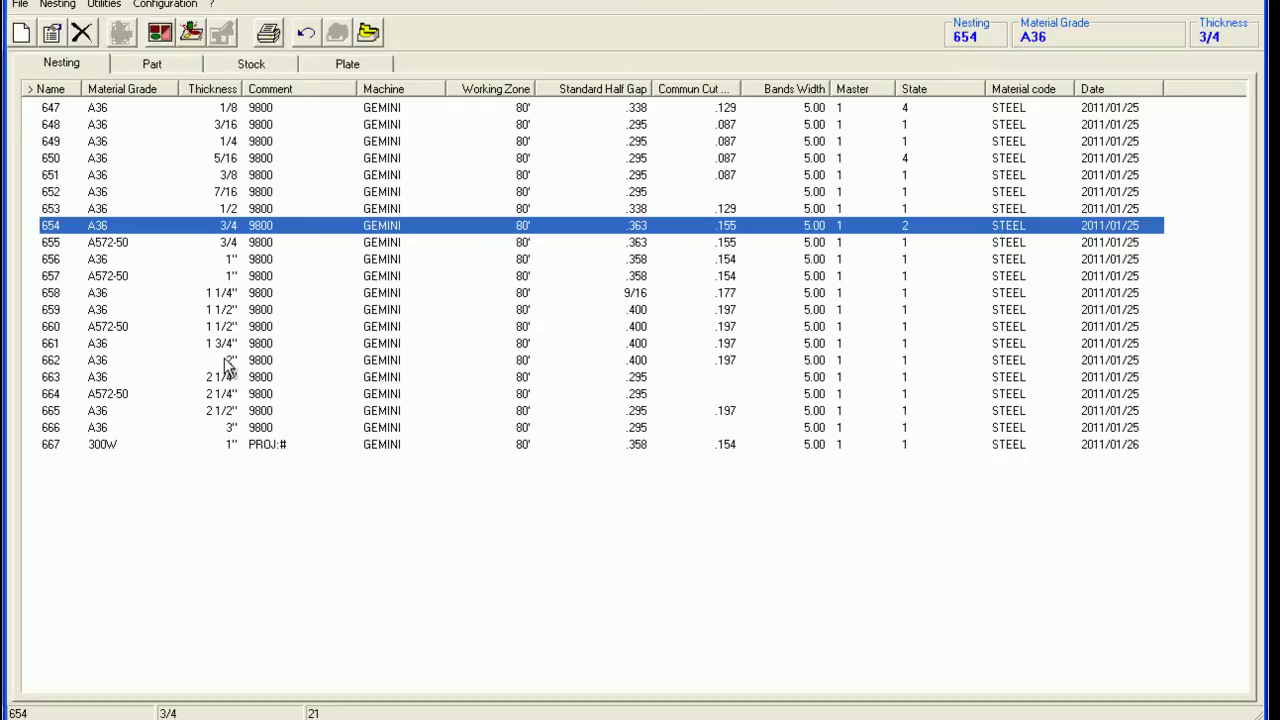
Select nesting 650 (A36, 5/16) and launch it in Path Finder
{"action": "left_click", "coordinate": [99, 160]}
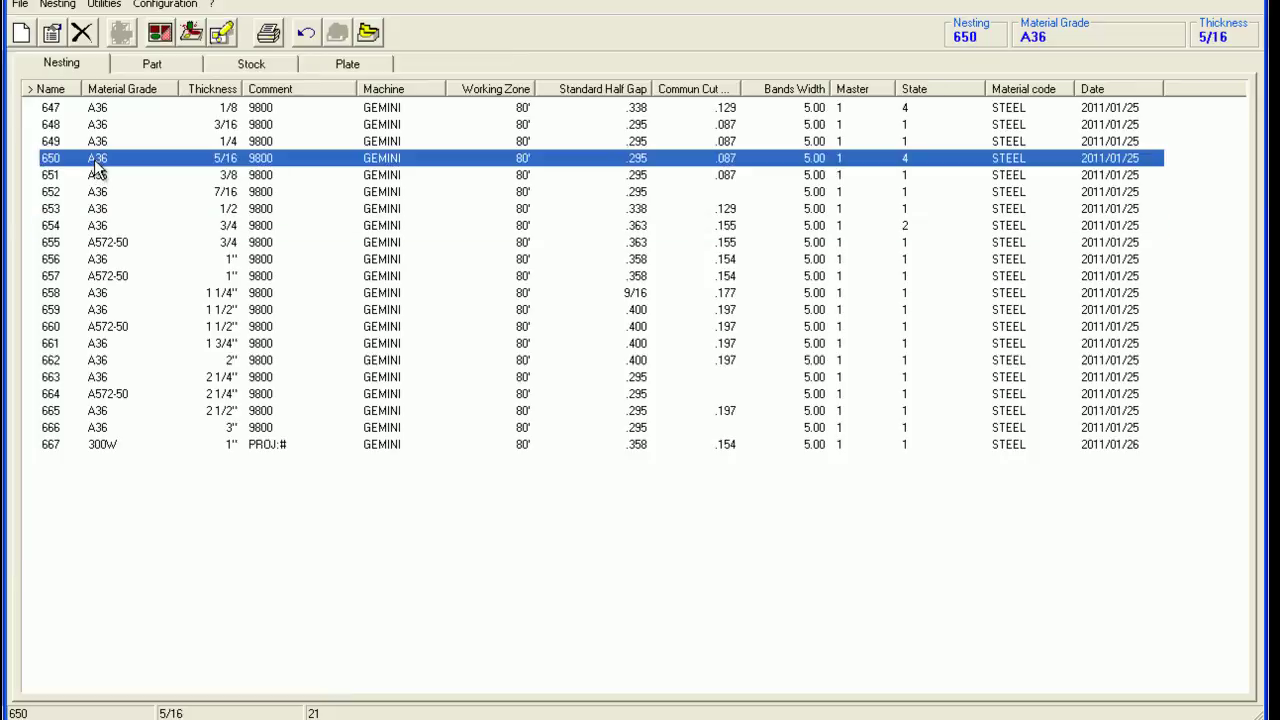
{"action": "left_click", "coordinate": [191, 35]}
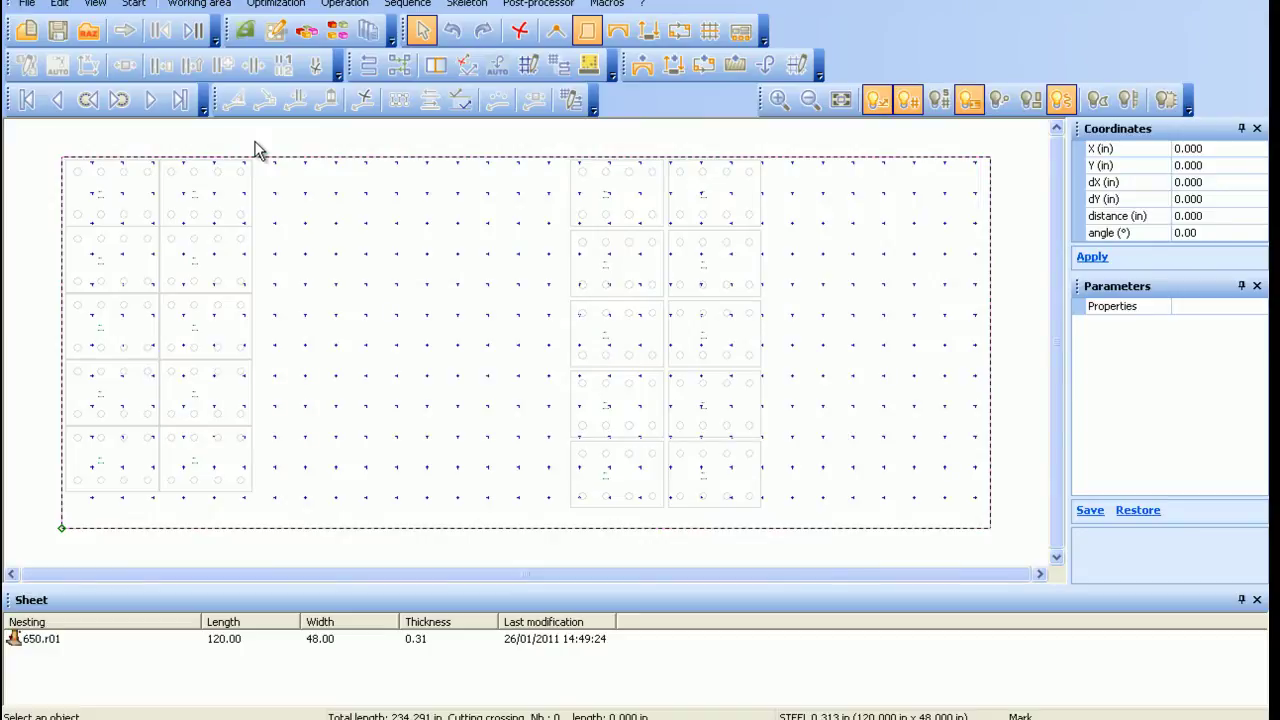
Recalculate toolpaths, adding marking on part 9800 10P221 (total 234.291 in), with the whole sheet in view
{"action": "left_click", "coordinate": [92, 37]}
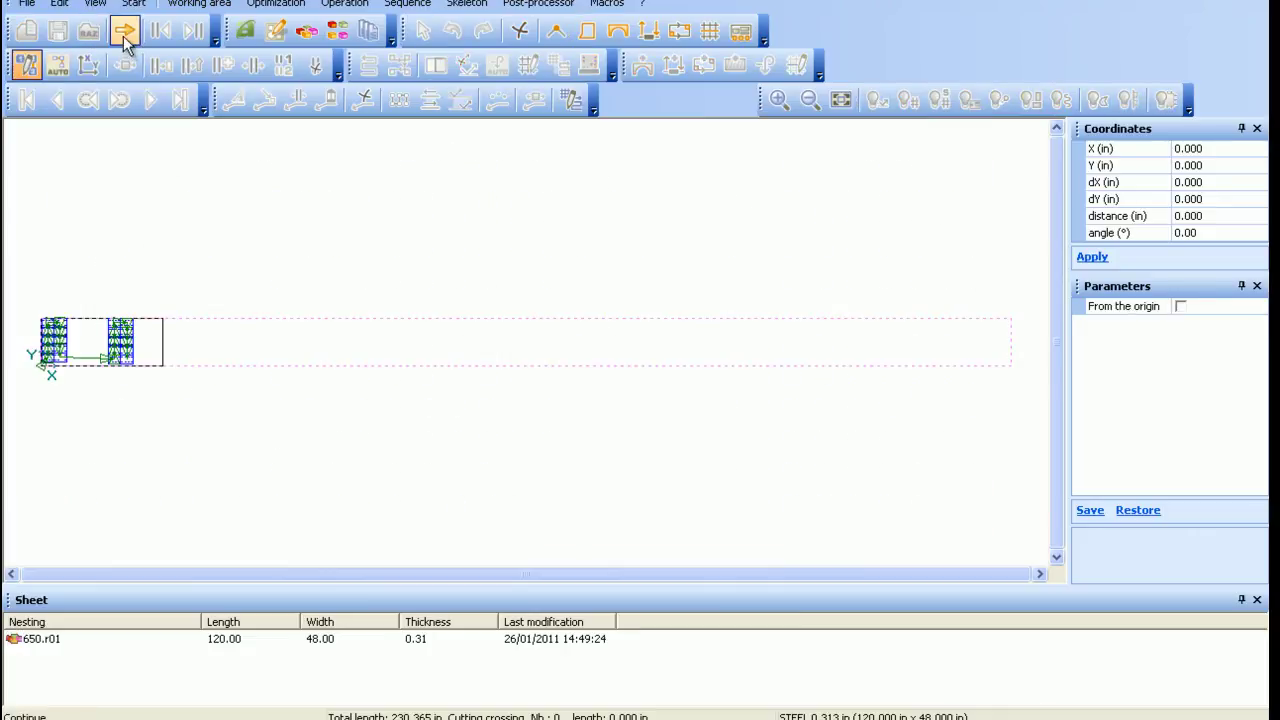
{"action": "left_click", "coordinate": [123, 36]}
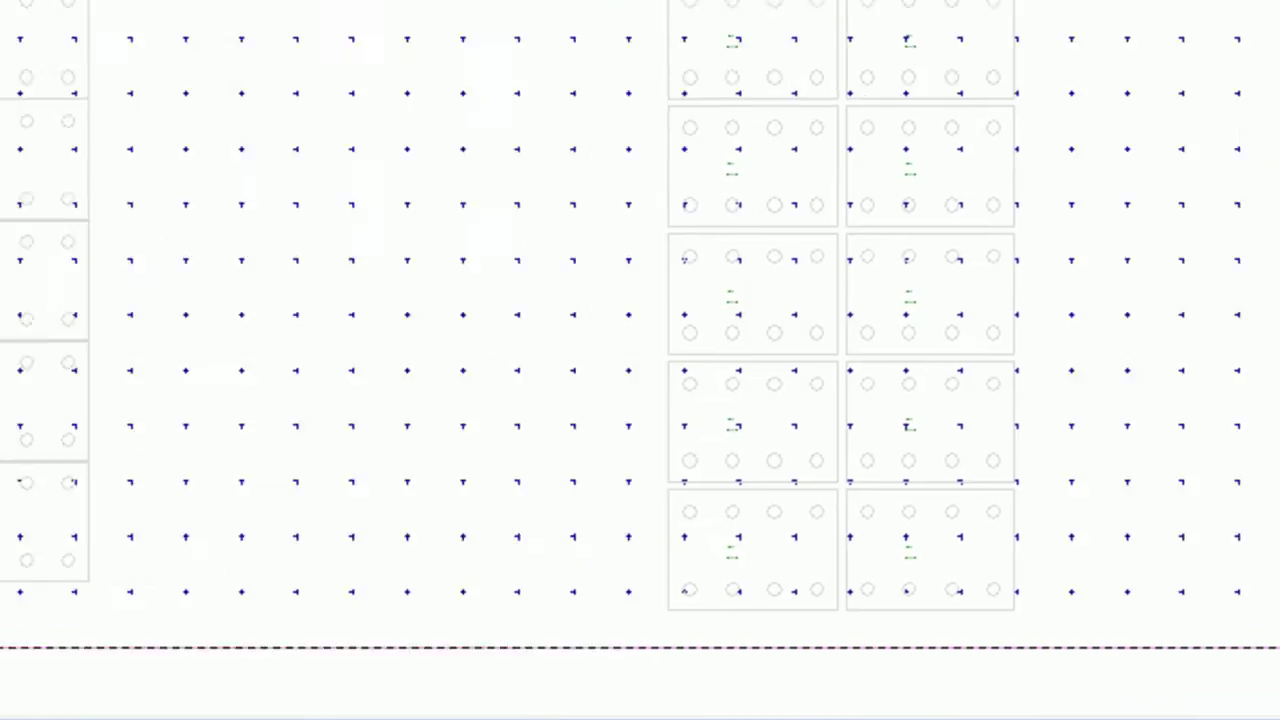
{"action": "left_click", "coordinate": [188, 122]}
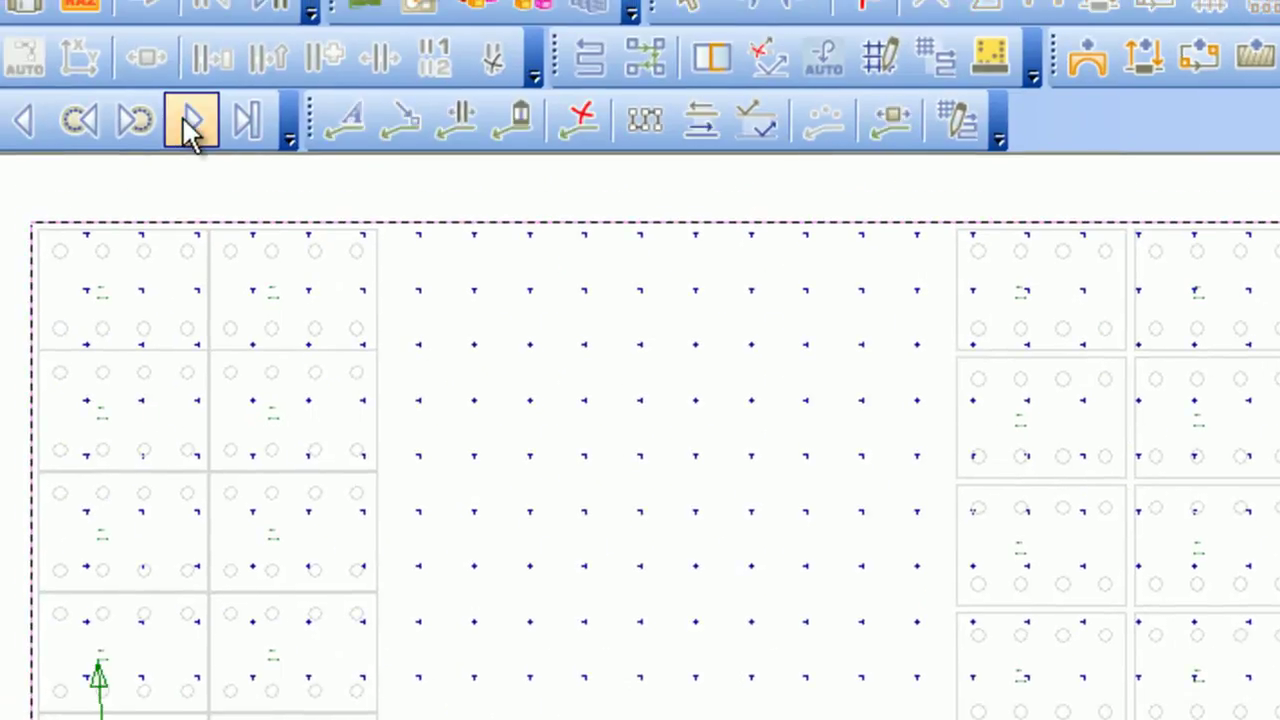
{"action": "left_click", "coordinate": [188, 122]}
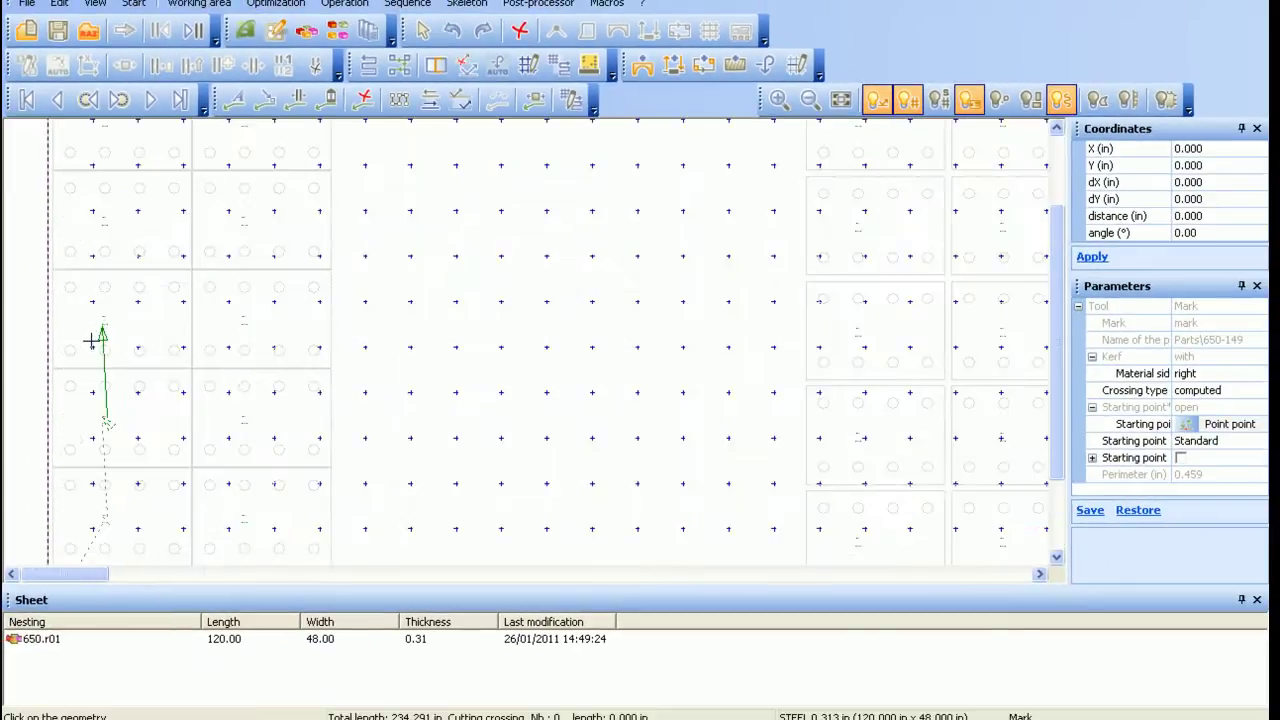
{"action": "scroll", "coordinate": [100, 315], "scroll_direction": "up", "scroll_amount": 5}
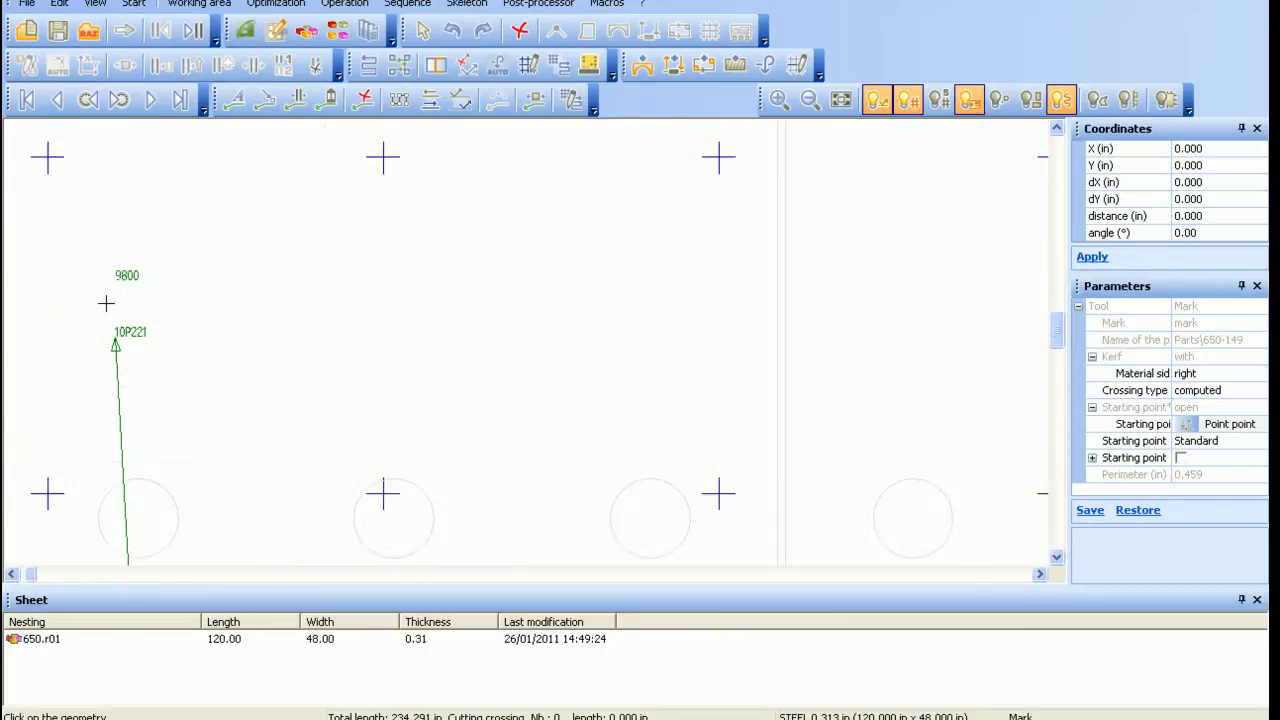
{"action": "scroll", "coordinate": [101, 302], "scroll_direction": "up", "scroll_amount": 1}
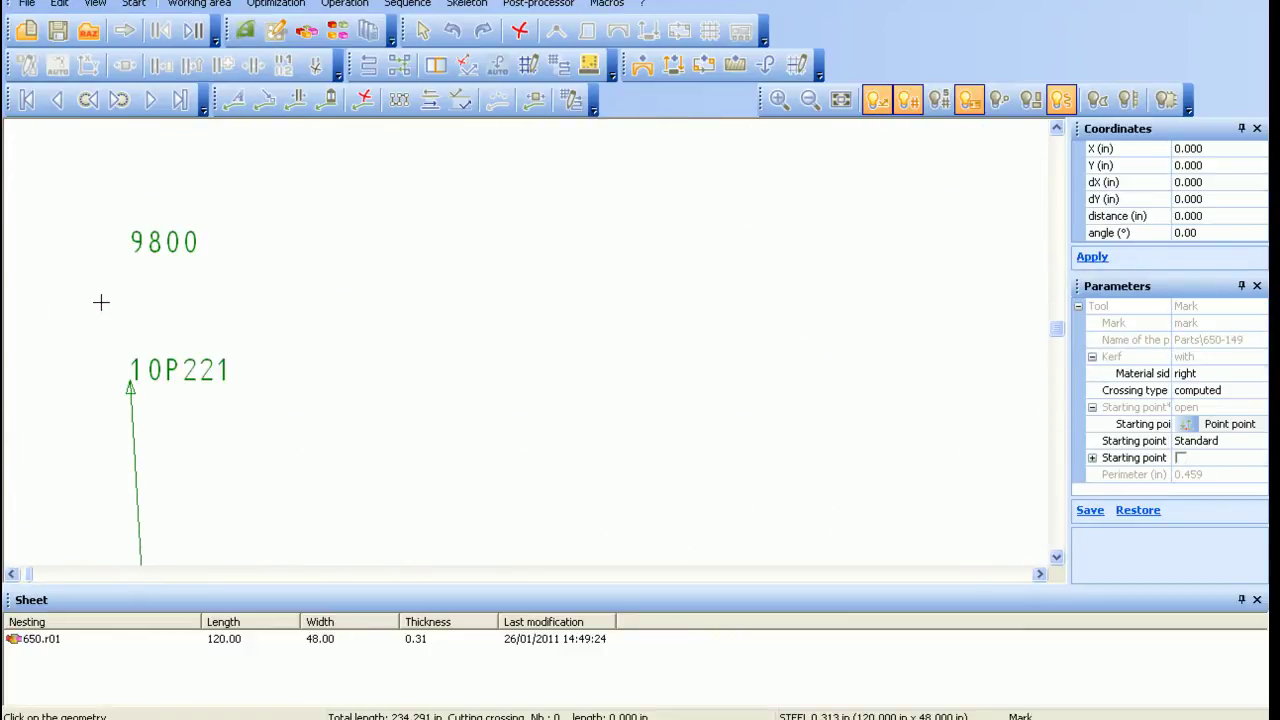
{"action": "scroll", "coordinate": [101, 302], "scroll_direction": "down", "scroll_amount": 6}
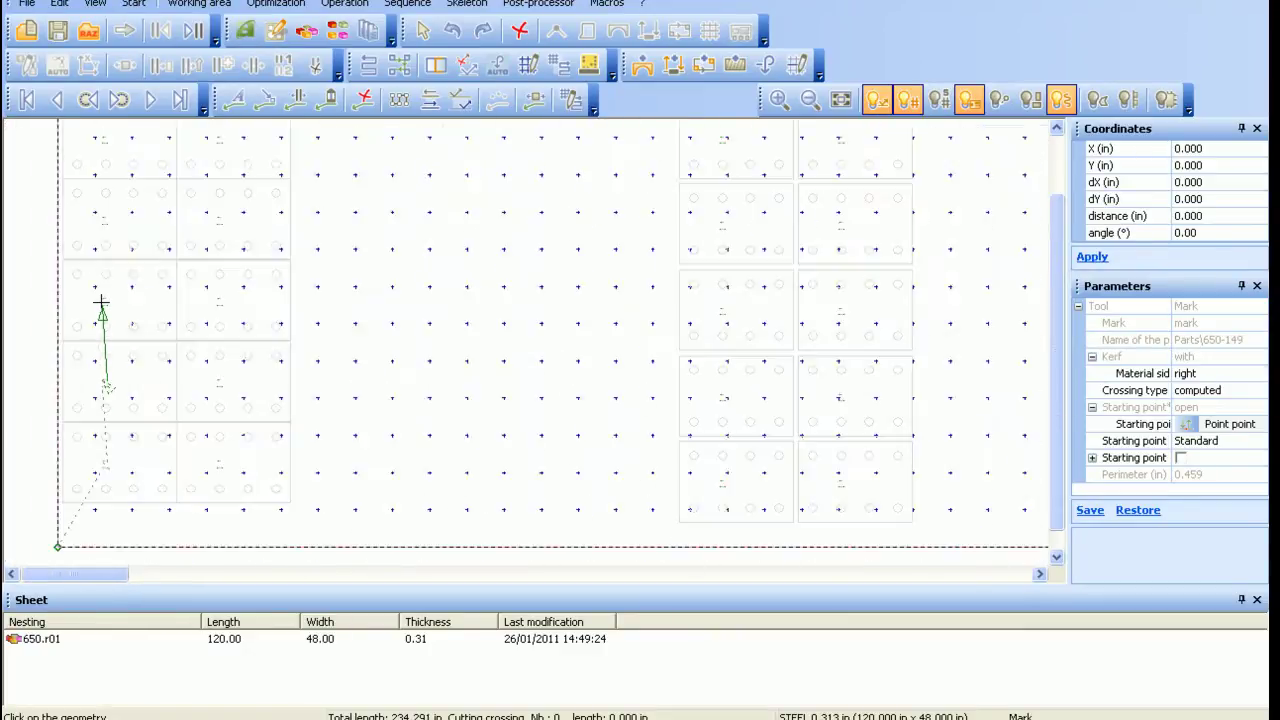
{"action": "scroll", "coordinate": [101, 302], "scroll_direction": "down", "scroll_amount": 2}
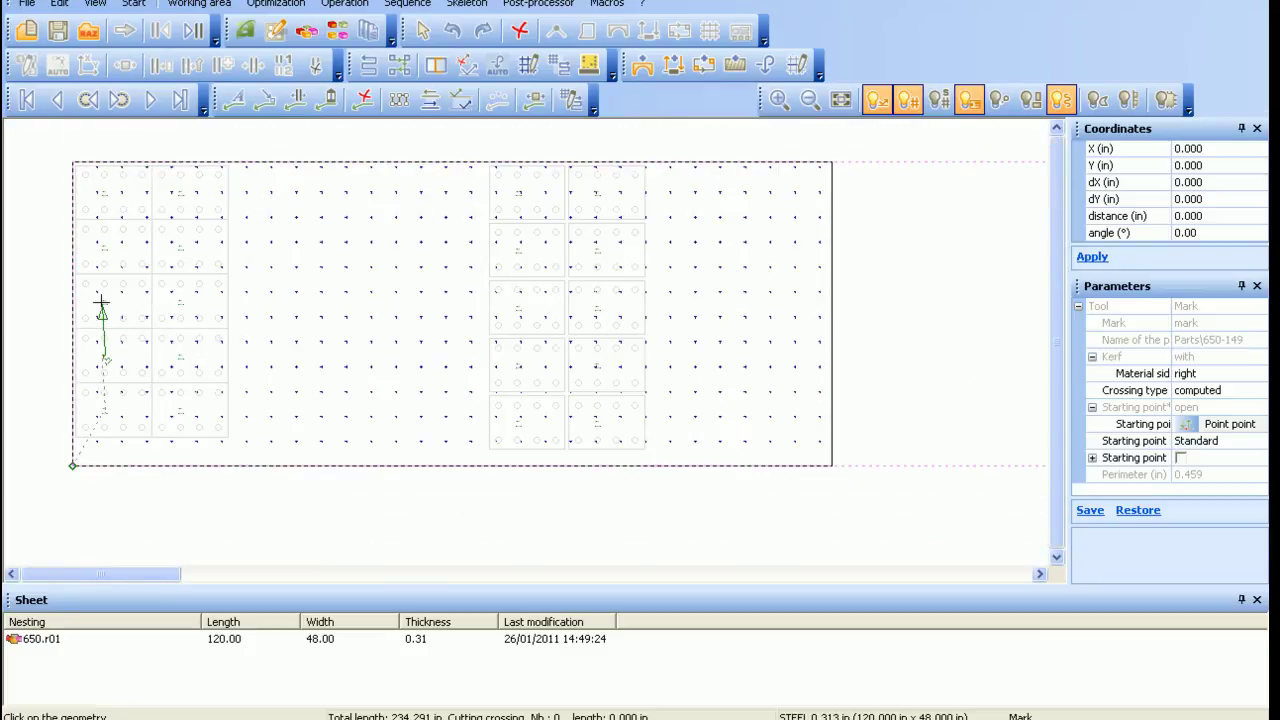
Auto-sequence hole drilling (821.865 in) and part outline cuts with lead-ins (344.438 in)
{"action": "left_click", "coordinate": [192, 33]}
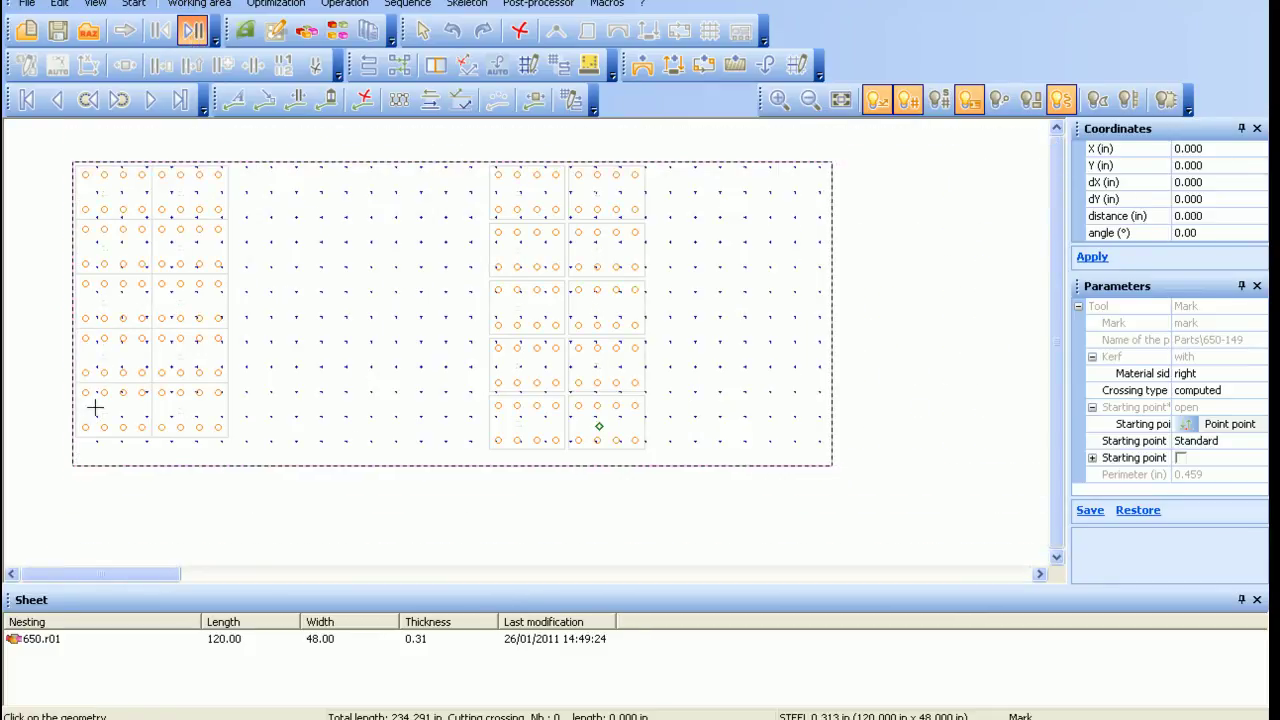
{"action": "left_click", "coordinate": [95, 407]}
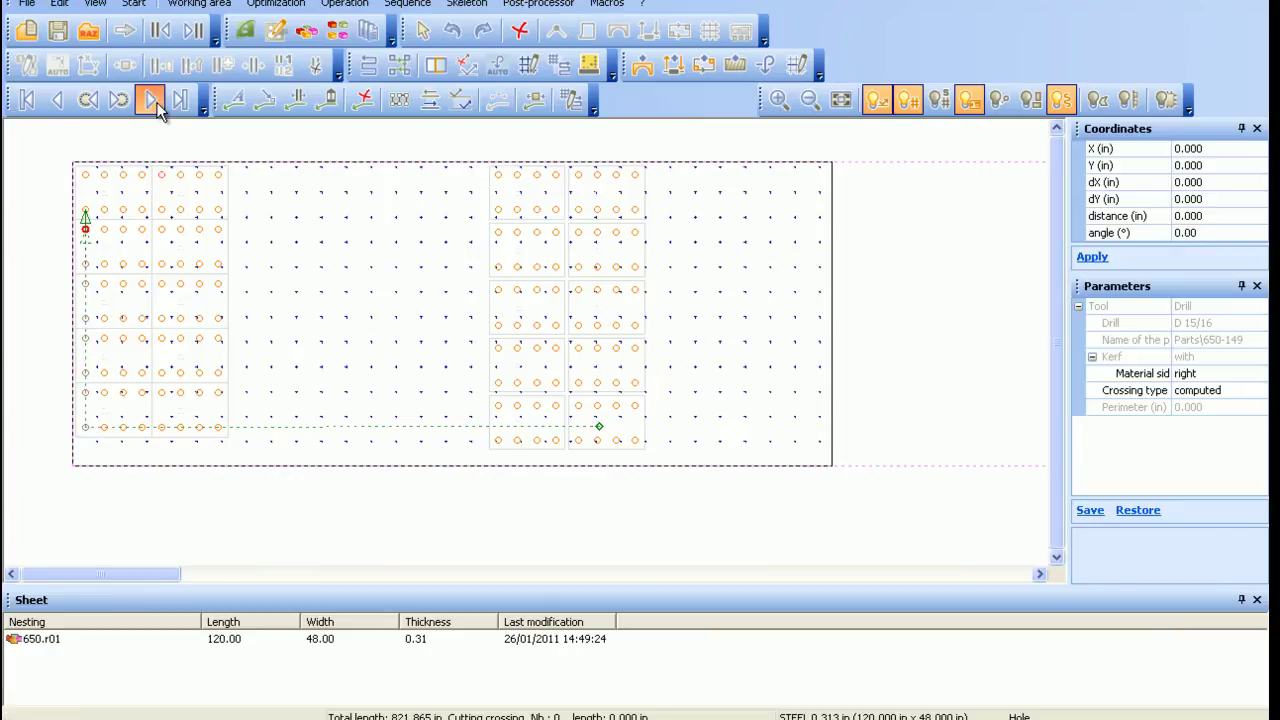
{"action": "left_click", "coordinate": [196, 31]}
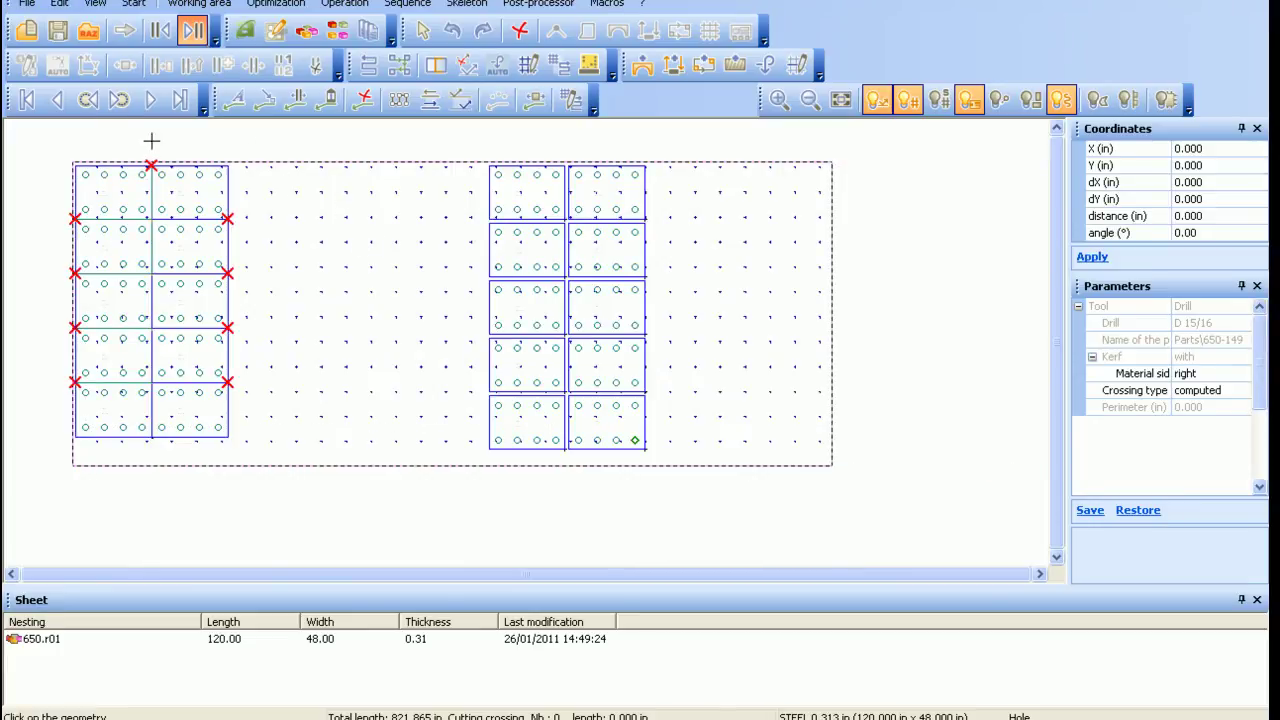
{"action": "left_click", "coordinate": [151, 100]}
{"action": "left_click", "coordinate": [151, 100]}
{"action": "left_click", "coordinate": [151, 100]}
{"action": "left_click", "coordinate": [422, 32]}
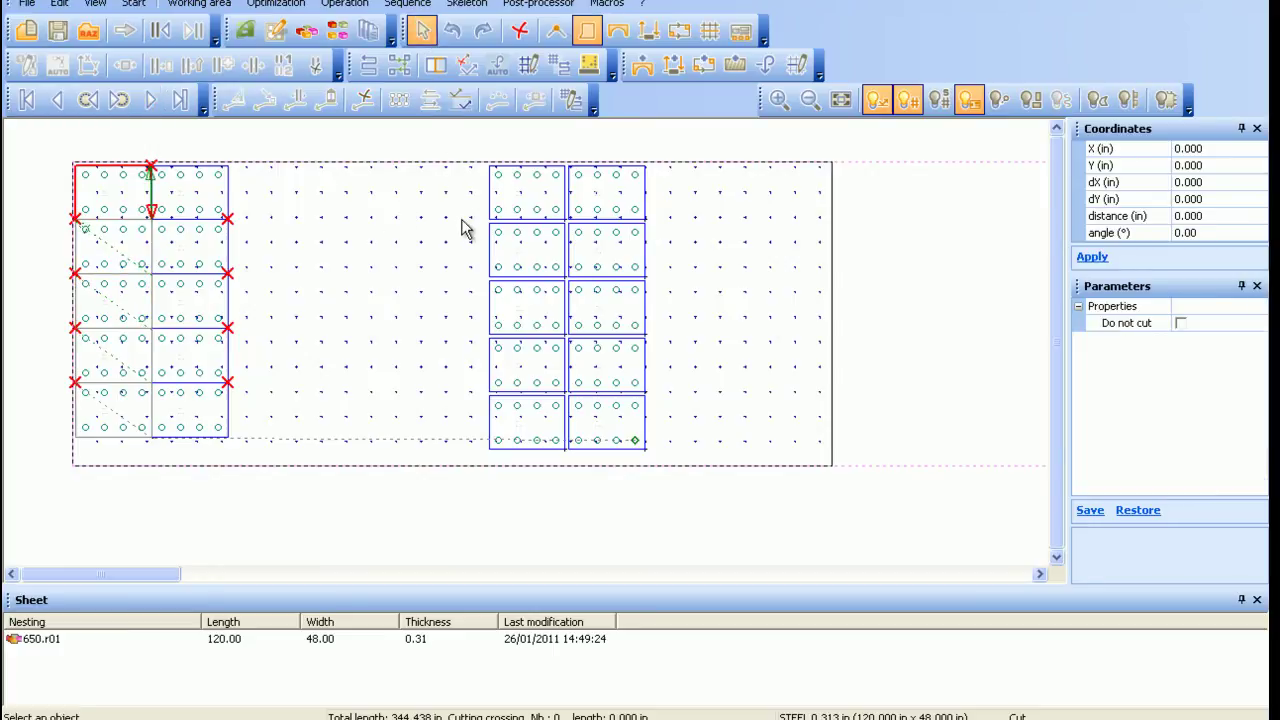
Add automatic on-extremity bridges, 0.197 in wide, to the right block of ten parts
{"action": "left_click_drag", "start_coordinate": [466, 144], "coordinate": [668, 479]}
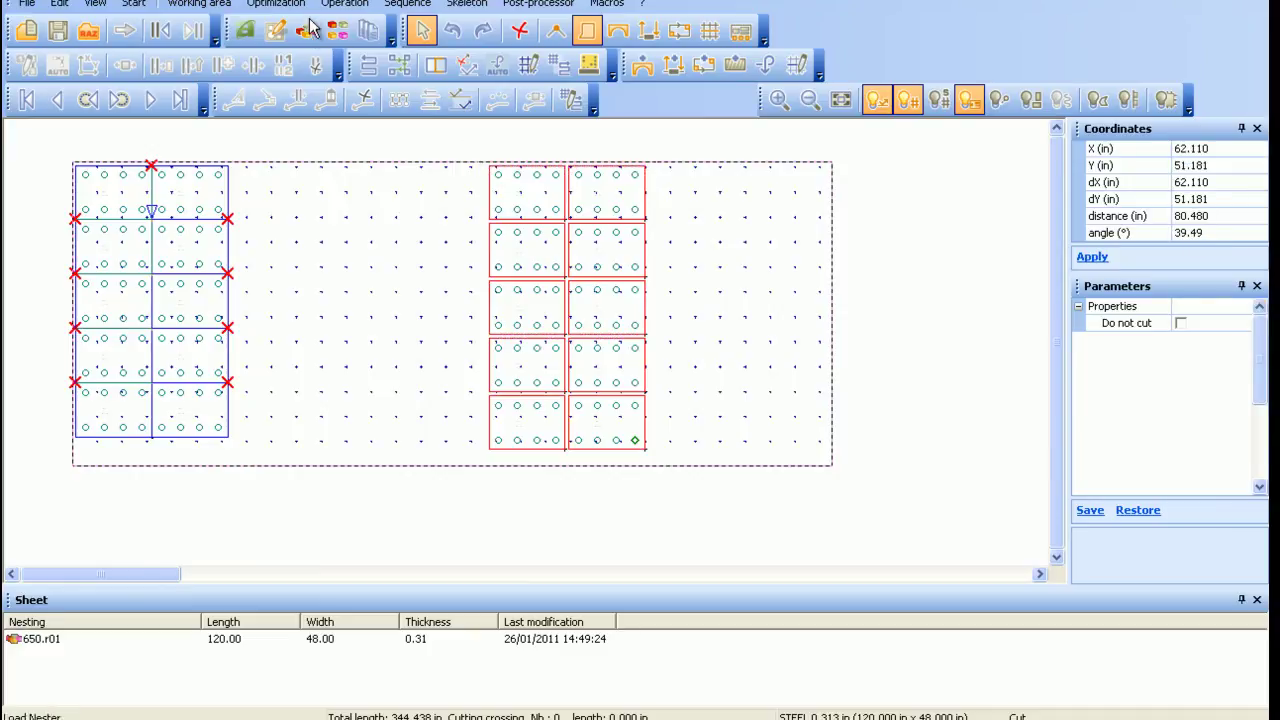
{"action": "left_click", "coordinate": [345, 8]}
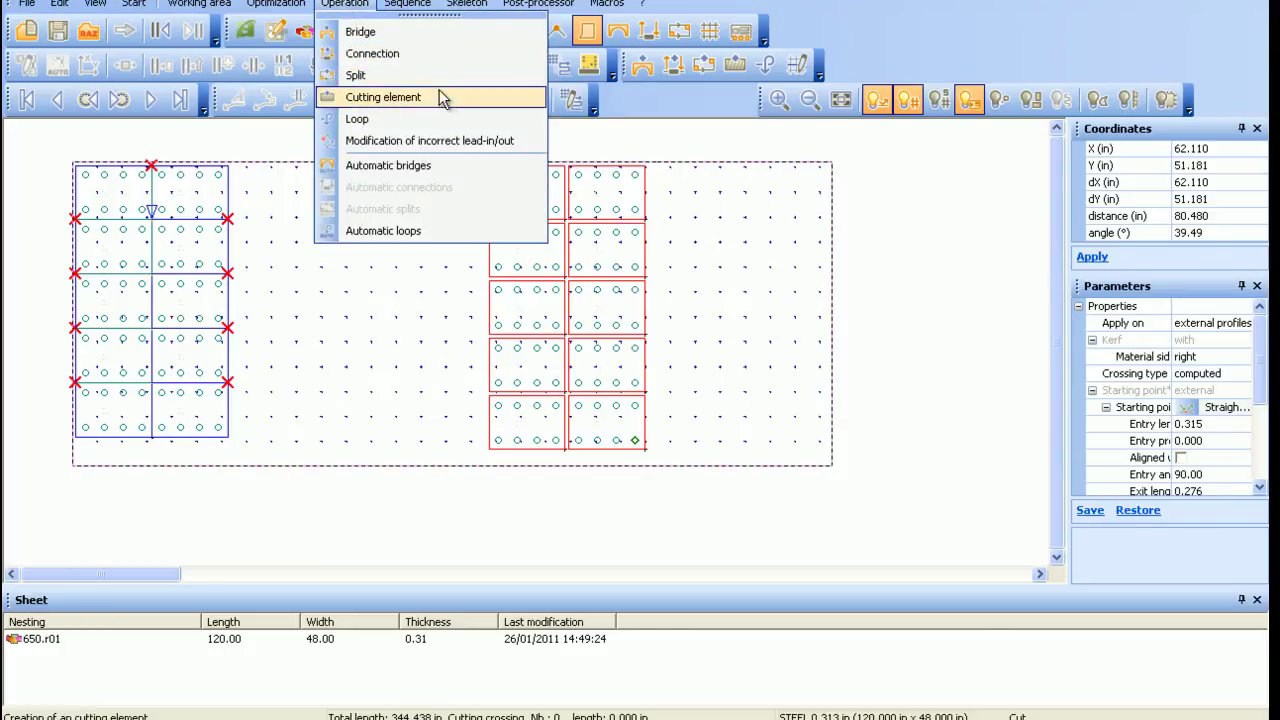
{"action": "left_click", "coordinate": [457, 167]}
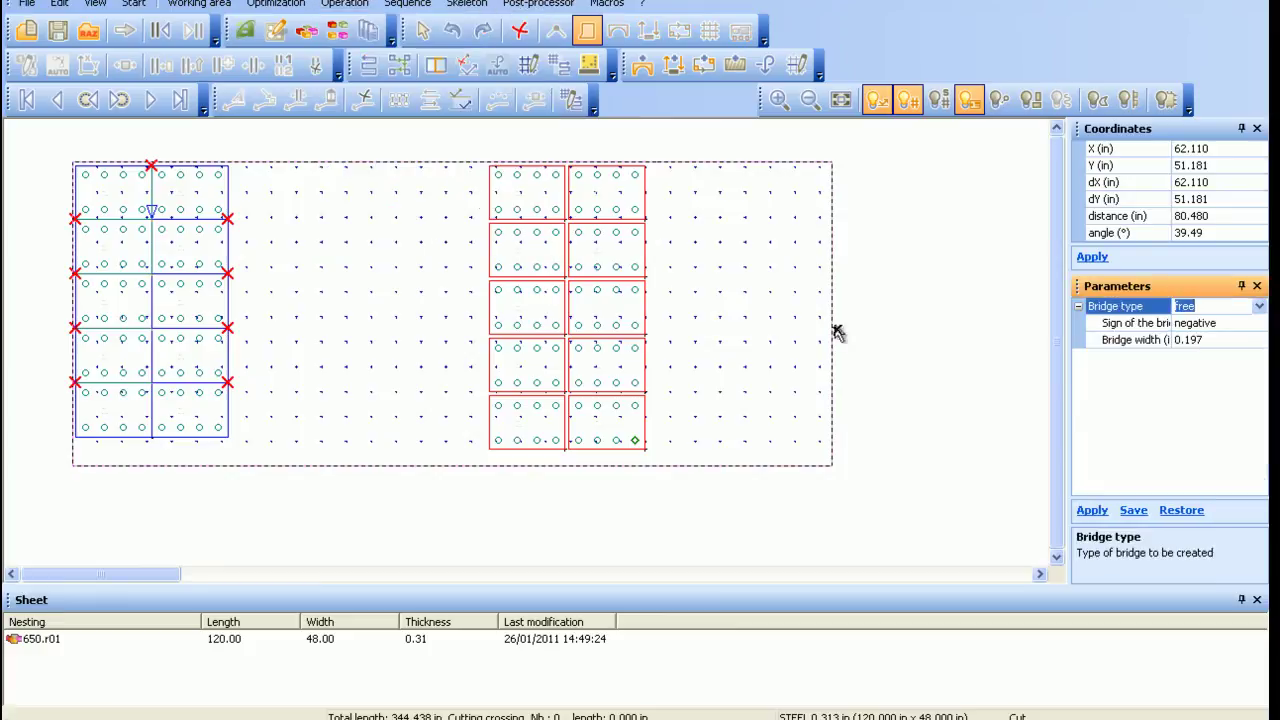
{"action": "left_click", "coordinate": [1259, 306]}
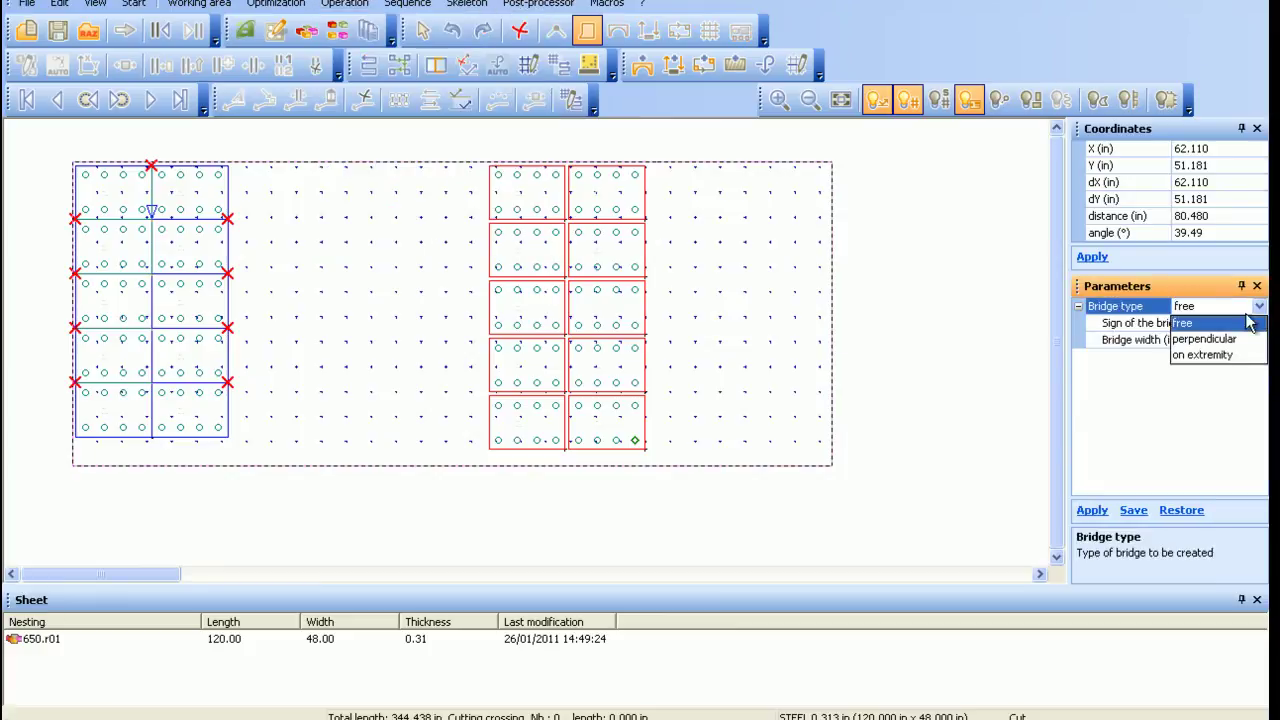
{"action": "left_click", "coordinate": [1229, 360]}
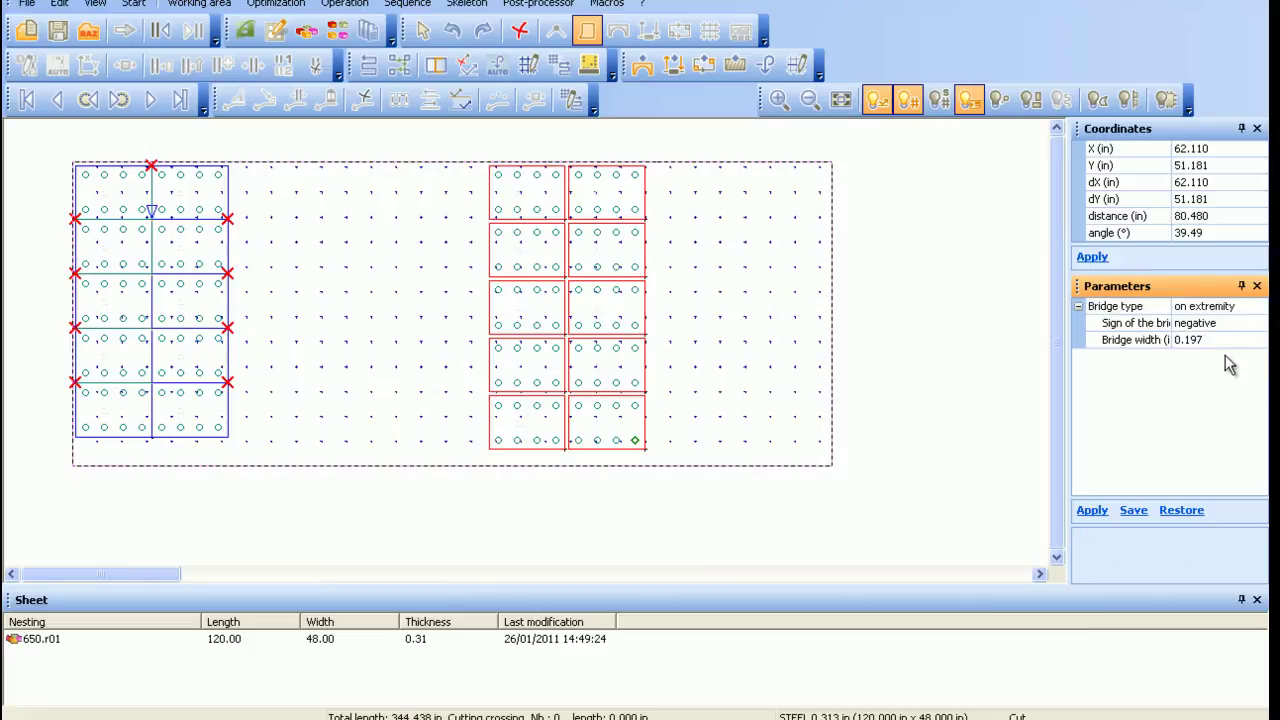
{"action": "left_click", "coordinate": [1088, 511]}
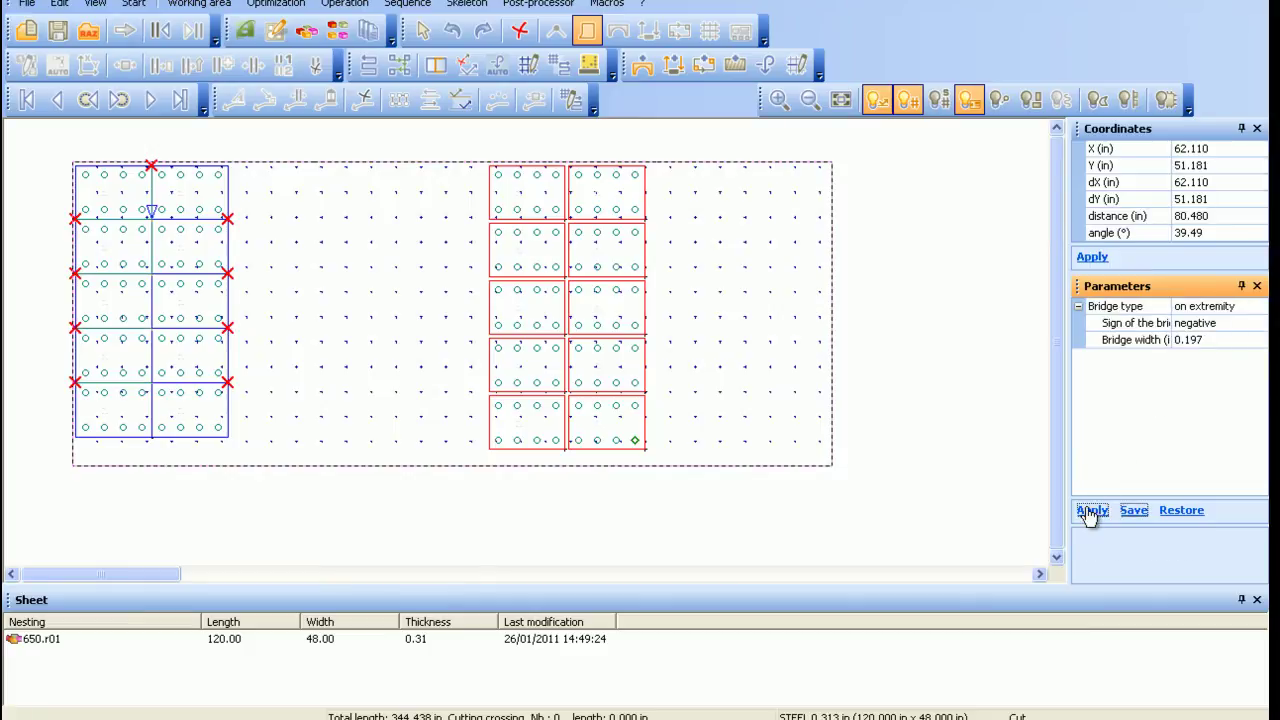
Switch the left group of parts to Point point starting points, clearing their lead-in errors
{"action": "right_click", "coordinate": [671, 322]}
{"action": "scroll", "coordinate": [661, 297], "scroll_direction": "up", "scroll_amount": 5}
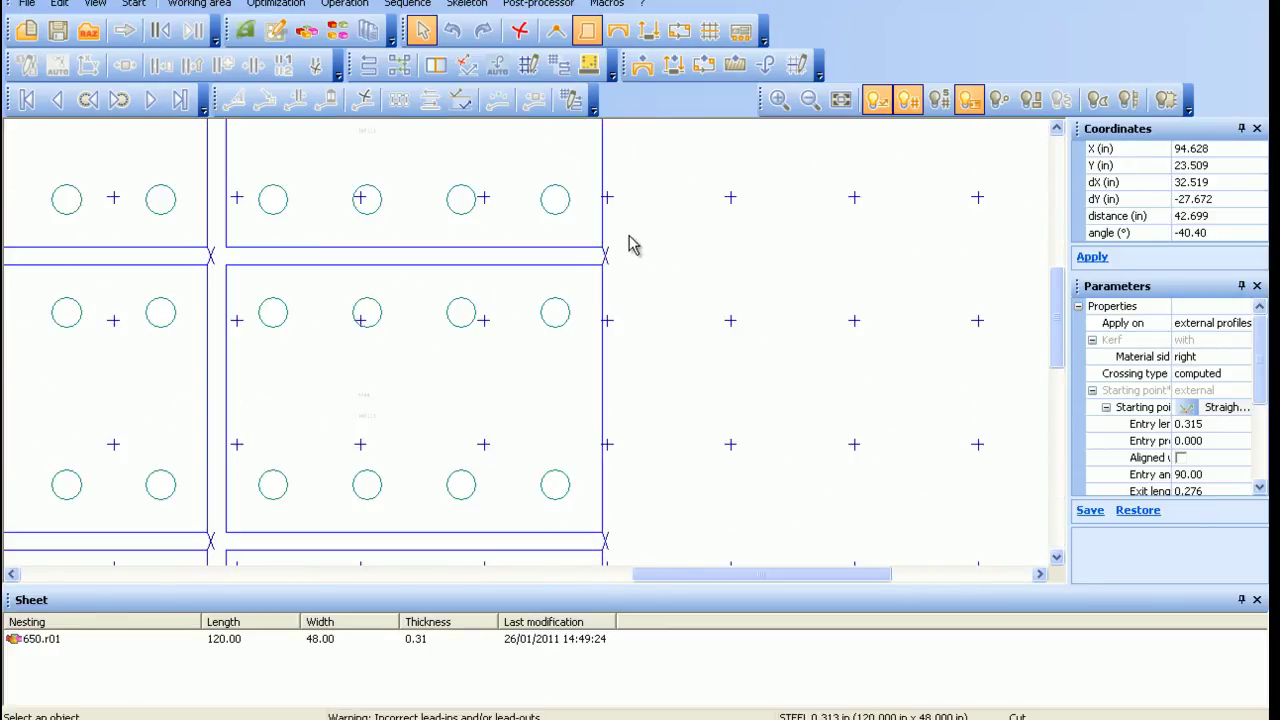
{"action": "scroll", "coordinate": [634, 246], "scroll_direction": "down", "scroll_amount": 3}
{"action": "scroll", "coordinate": [634, 251], "scroll_direction": "down", "scroll_amount": 4}
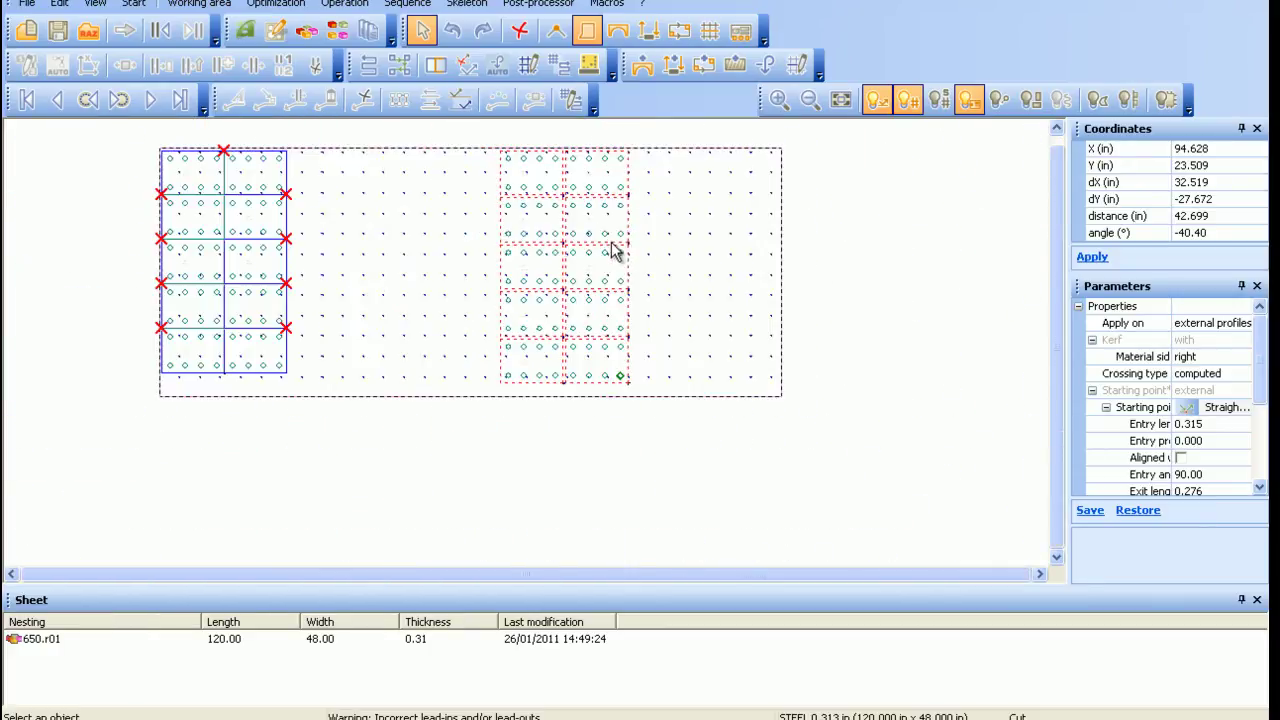
{"action": "left_click_drag", "start_coordinate": [136, 144], "coordinate": [316, 414]}
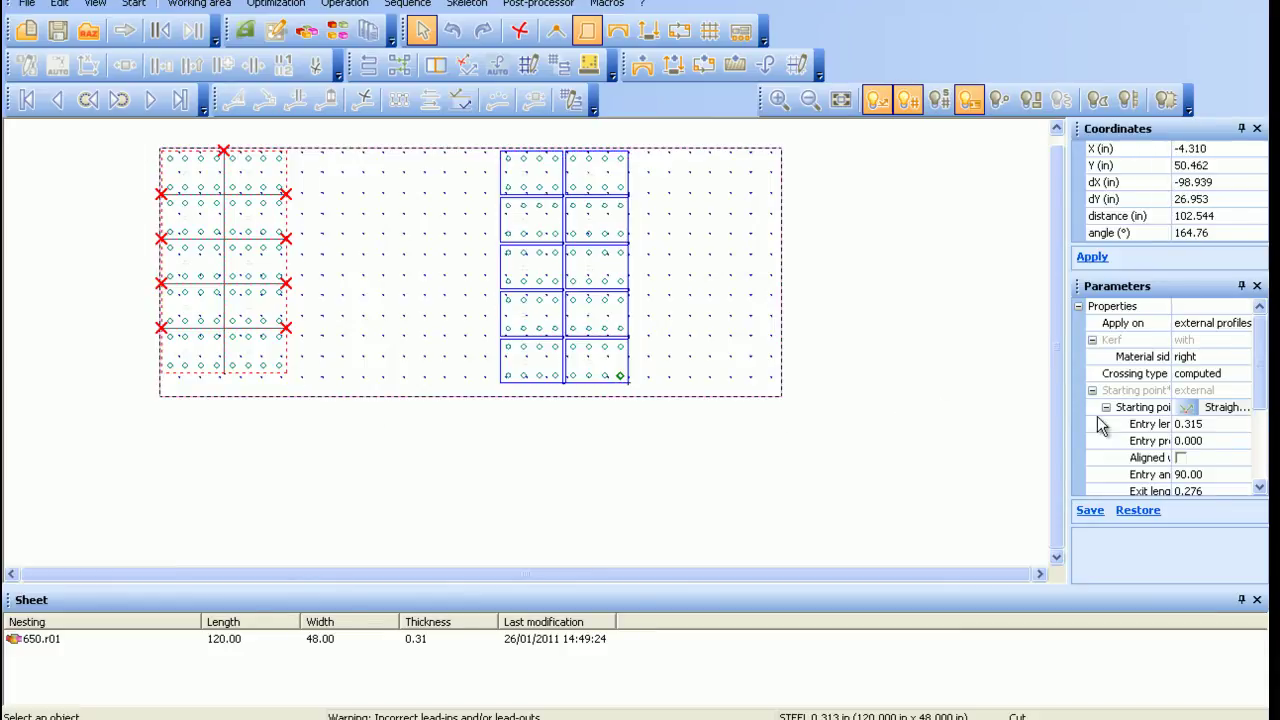
{"action": "left_click", "coordinate": [1218, 410]}
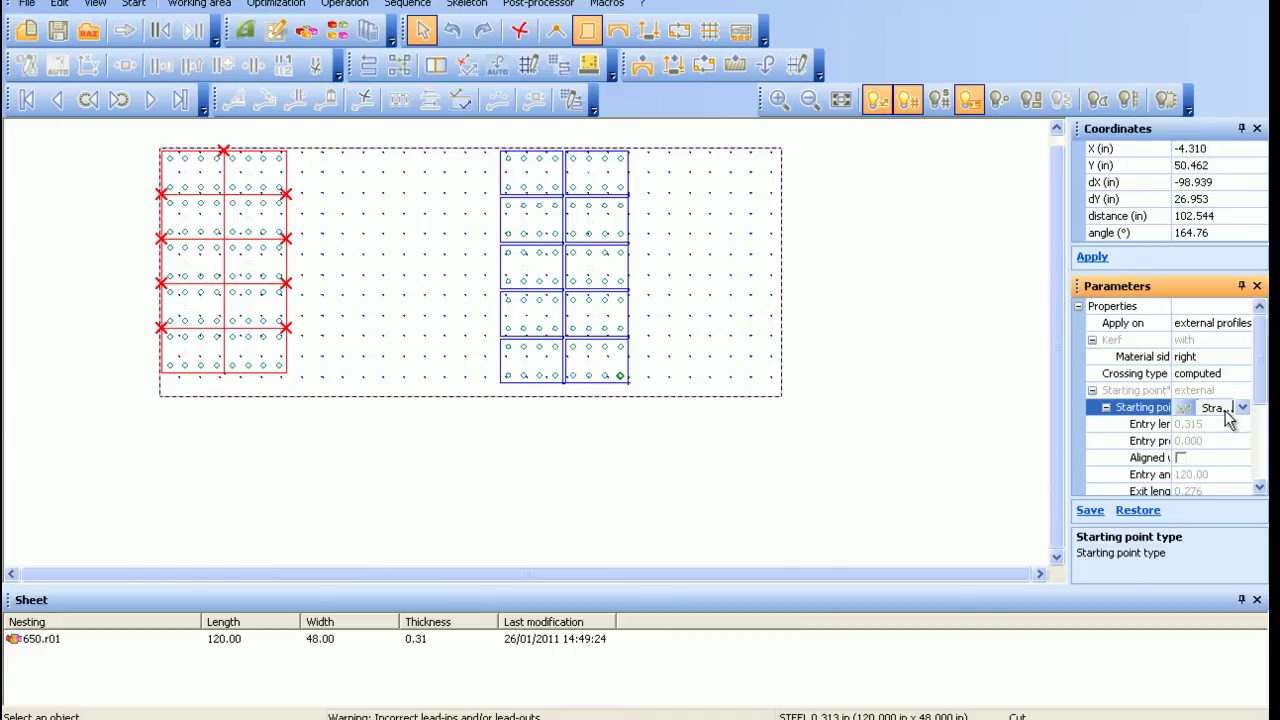
{"action": "left_click", "coordinate": [1242, 408]}
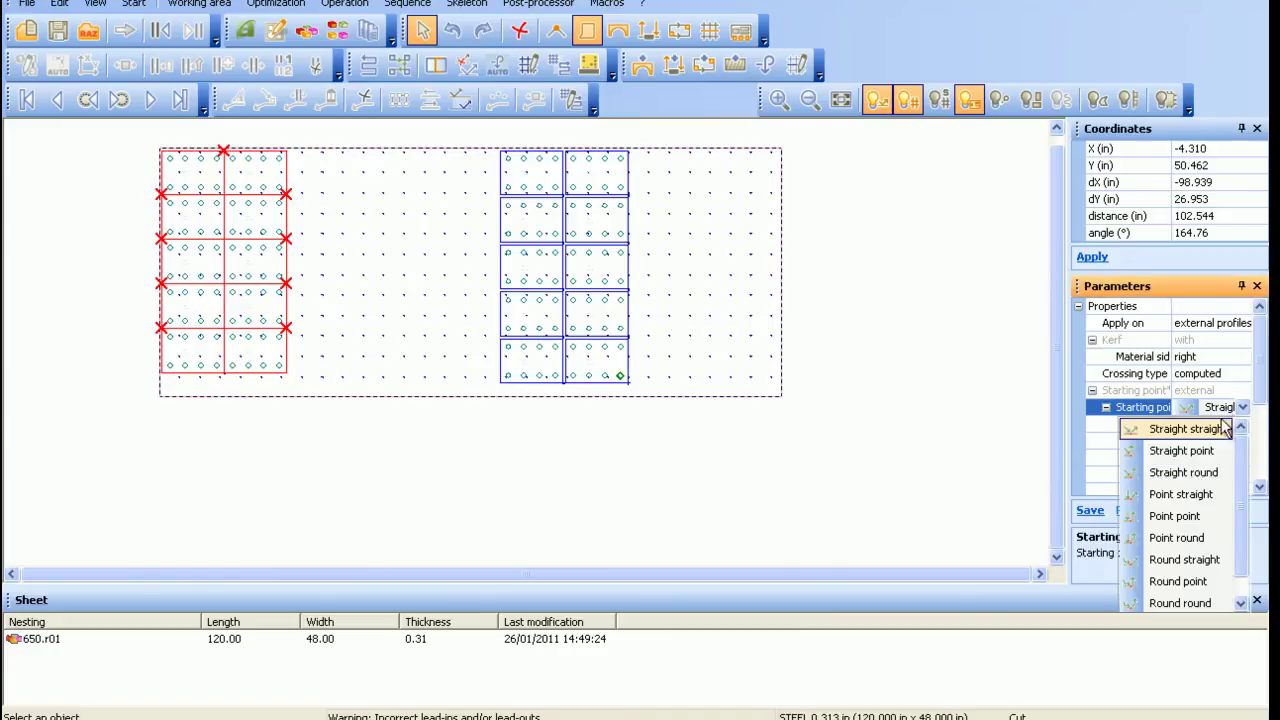
{"action": "left_click", "coordinate": [1193, 516]}
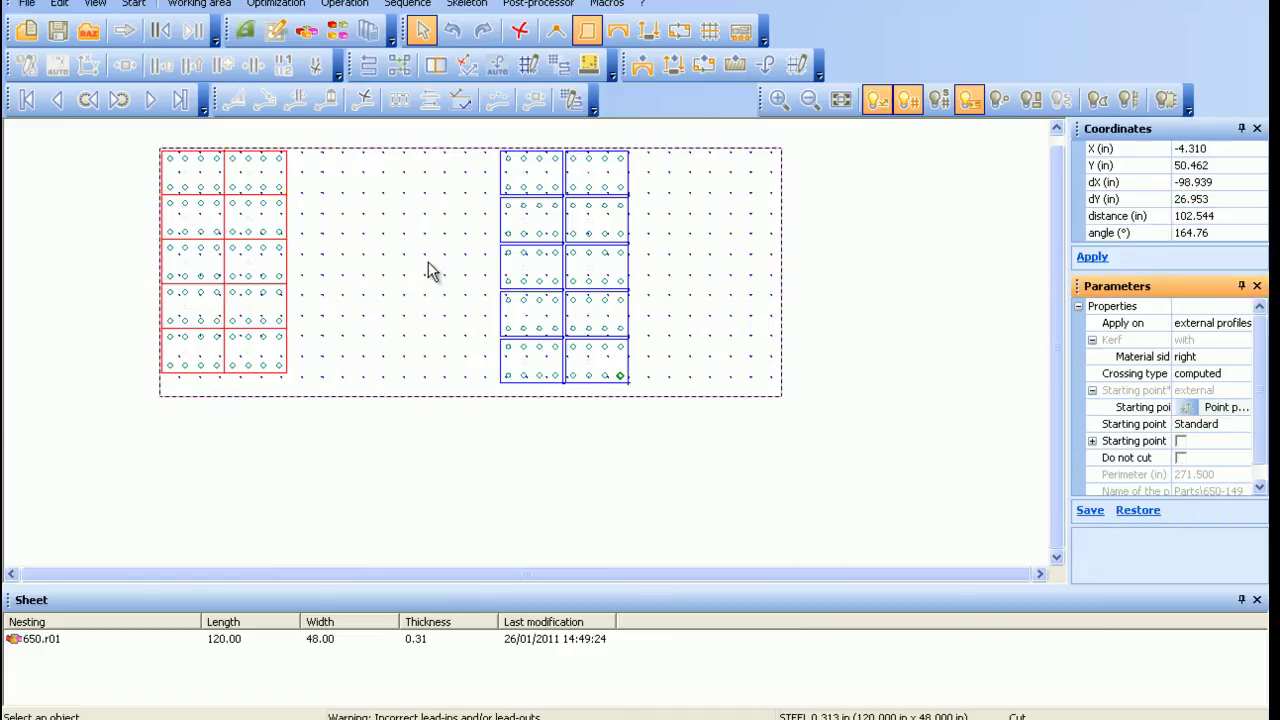
{"action": "left_click", "coordinate": [374, 263]}
{"action": "scroll", "coordinate": [338, 222], "scroll_direction": "up", "scroll_amount": 1}
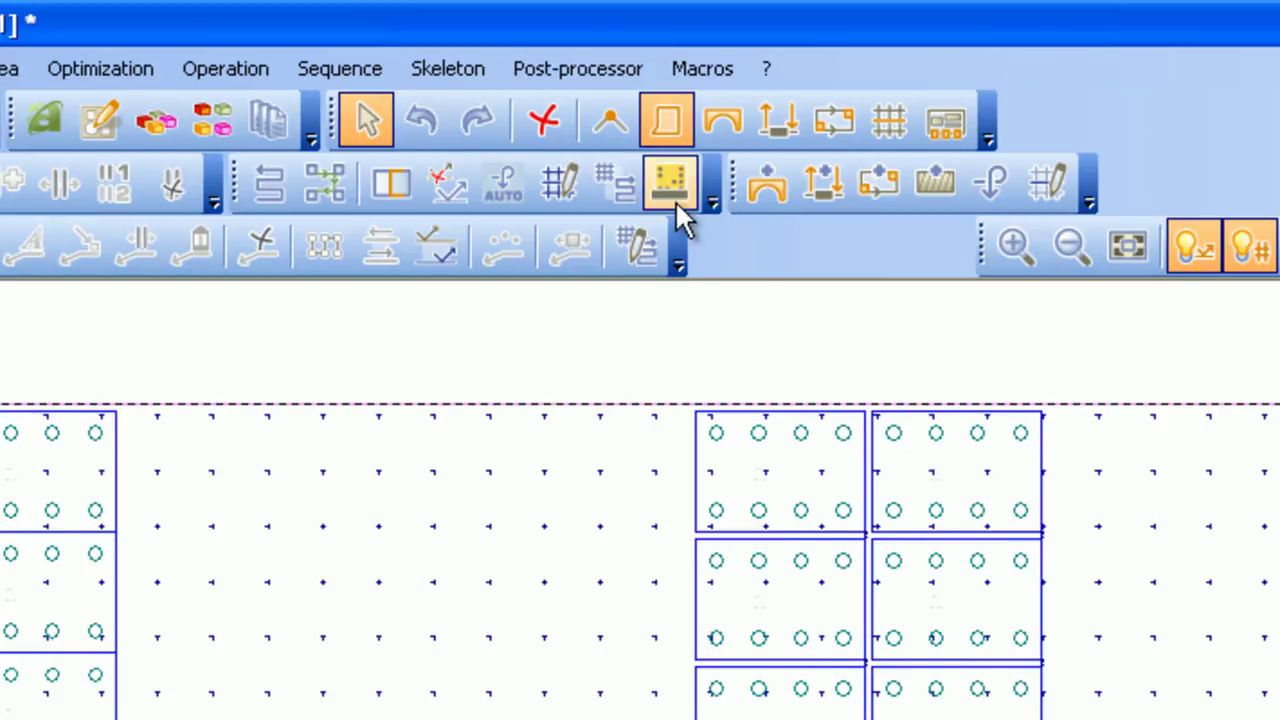
Start the Visualization Post-processor simulation of the plate at speed 250
{"action": "left_click", "coordinate": [677, 212]}
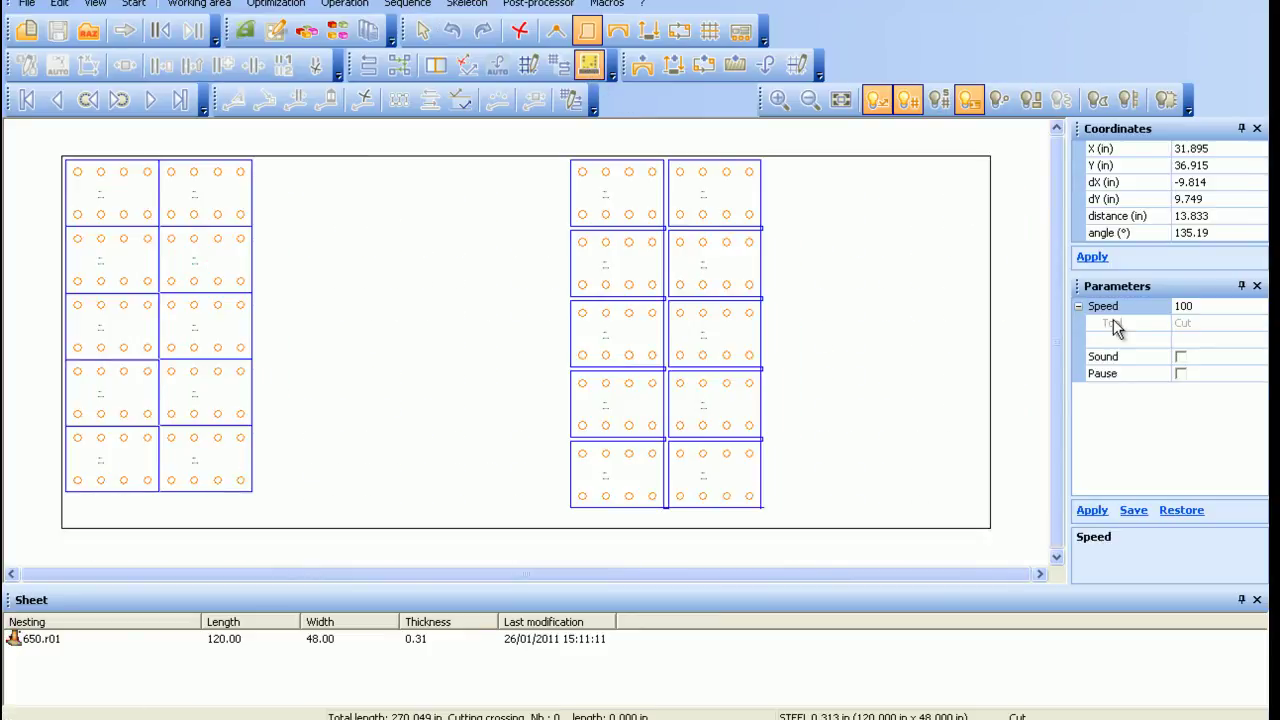
{"action": "left_click", "coordinate": [1190, 307]}
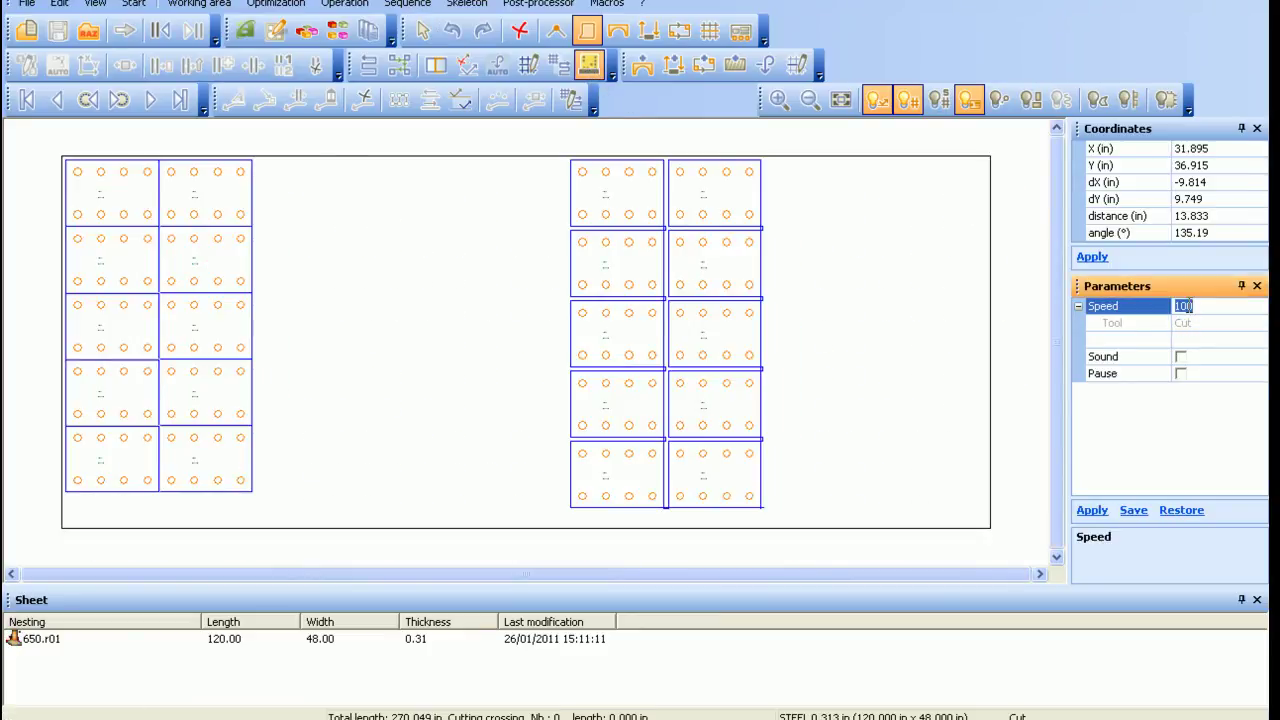
{"action": "type", "text": "250"}
{"action": "left_click", "coordinate": [1092, 510]}
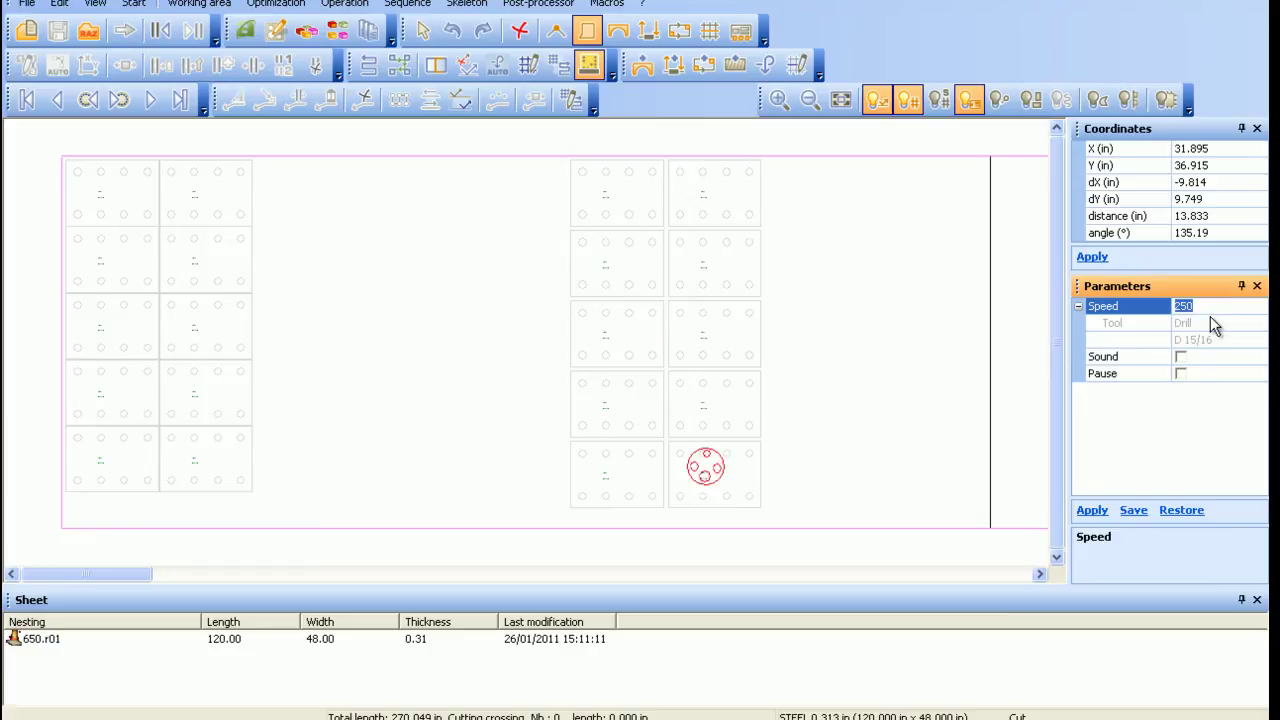
Raise the simulation speed to 400, then close Pathfinder once the run finishes
{"action": "type", "text": "400"}
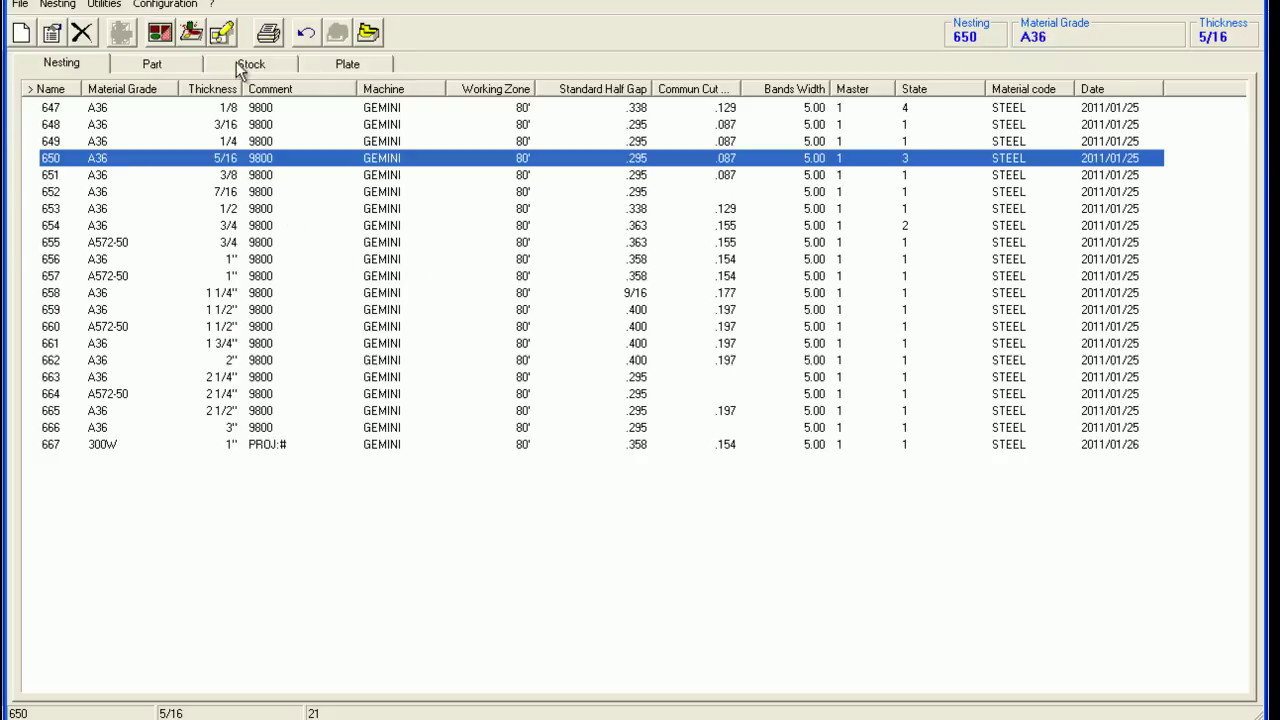
Run Shop Drawings on the selected nesting 650 to build its report
{"action": "left_click", "coordinate": [222, 32]}
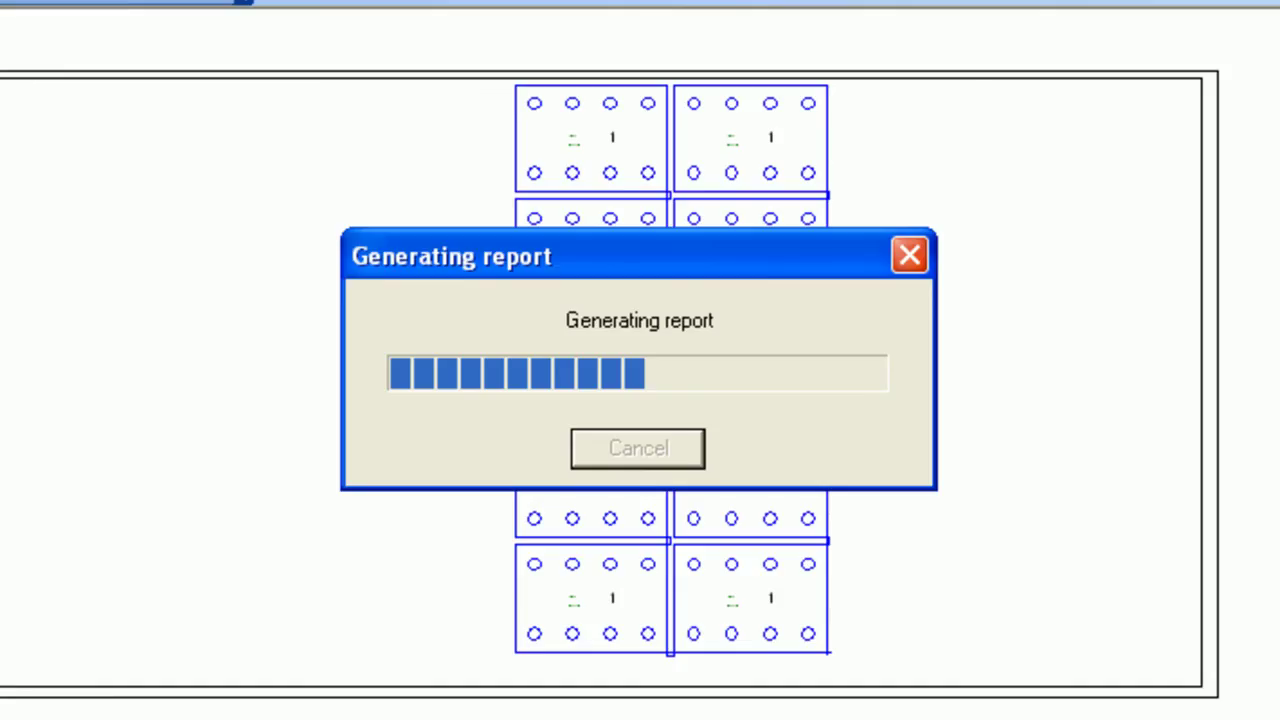